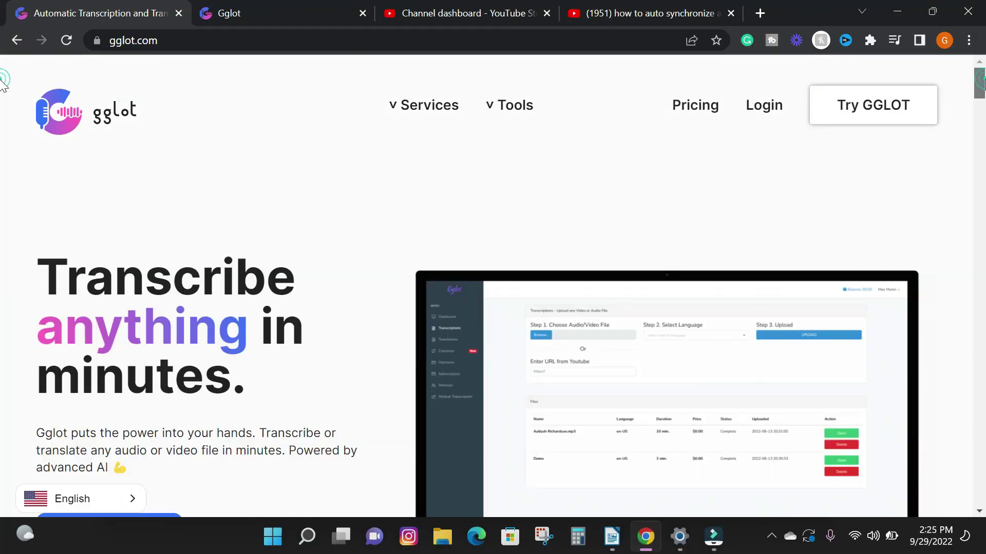
- Scroll to the Pricing section and highlight the Free plan's name, price and file length limit
scroll(3, 84, "down", 3)
scroll(3, 82, "up", 3)
scroll(3, 76, "down", 4)
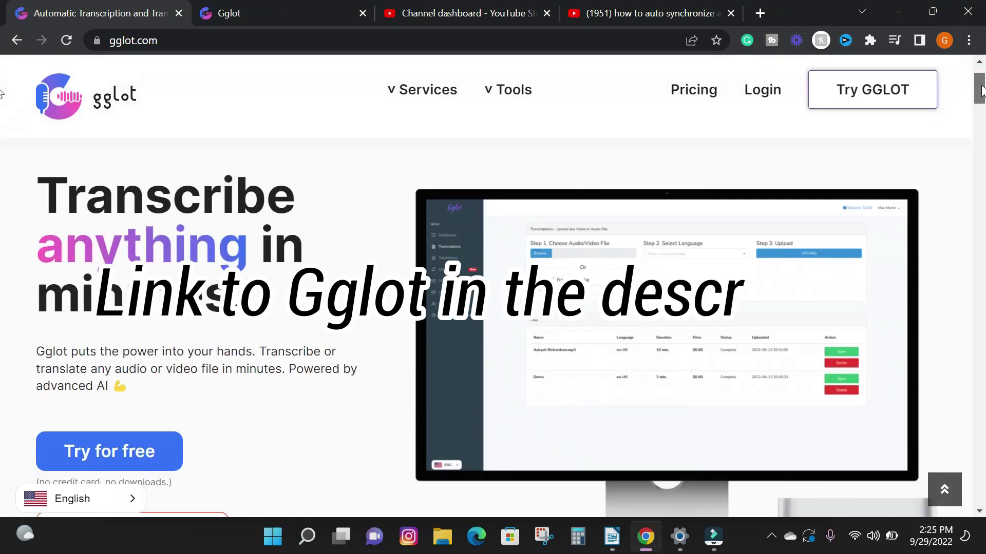
scroll(979, 106, "down", 2)
left_click_drag(979, 105, 979, 179)
scroll(979, 179, "down", 3)
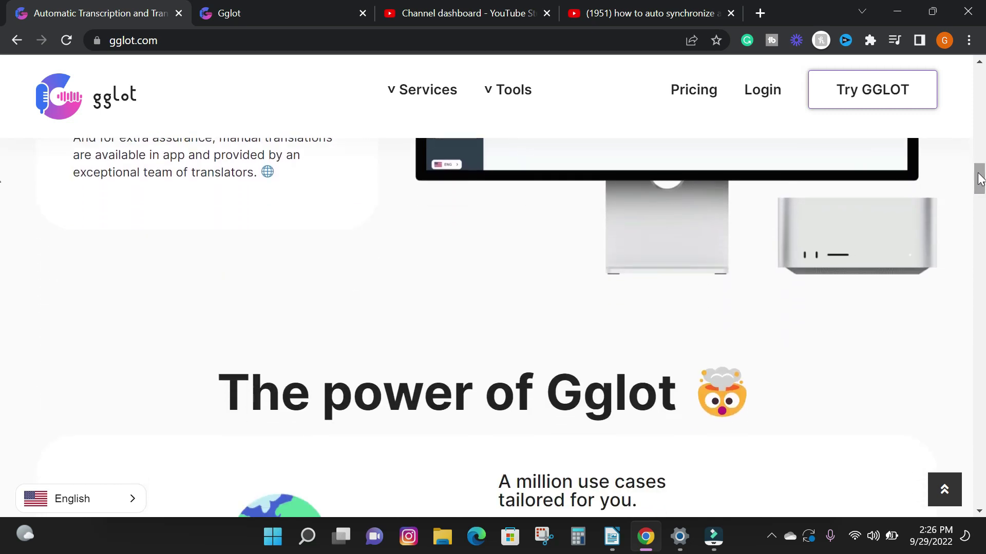
left_click_drag(979, 180, 979, 417)
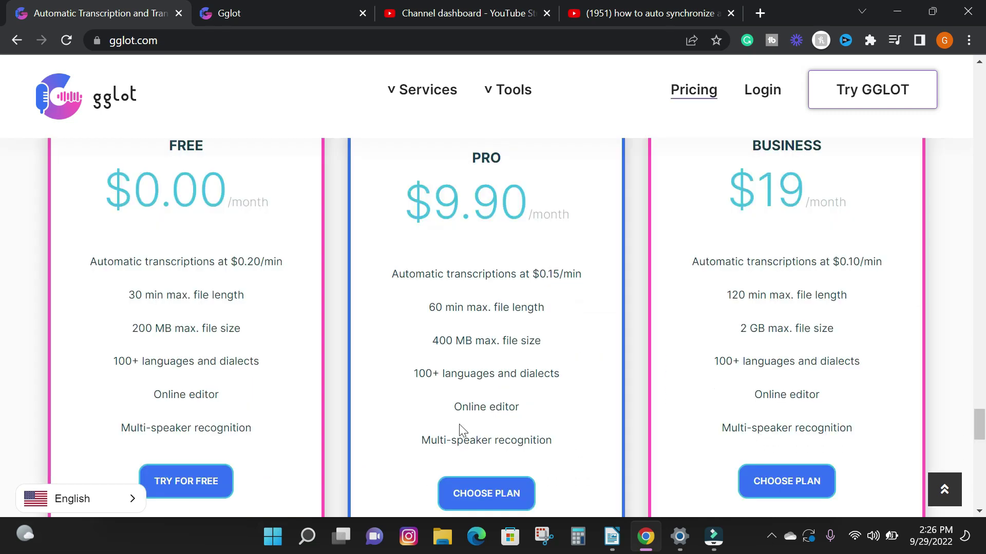
left_click_drag(150, 153, 275, 190)
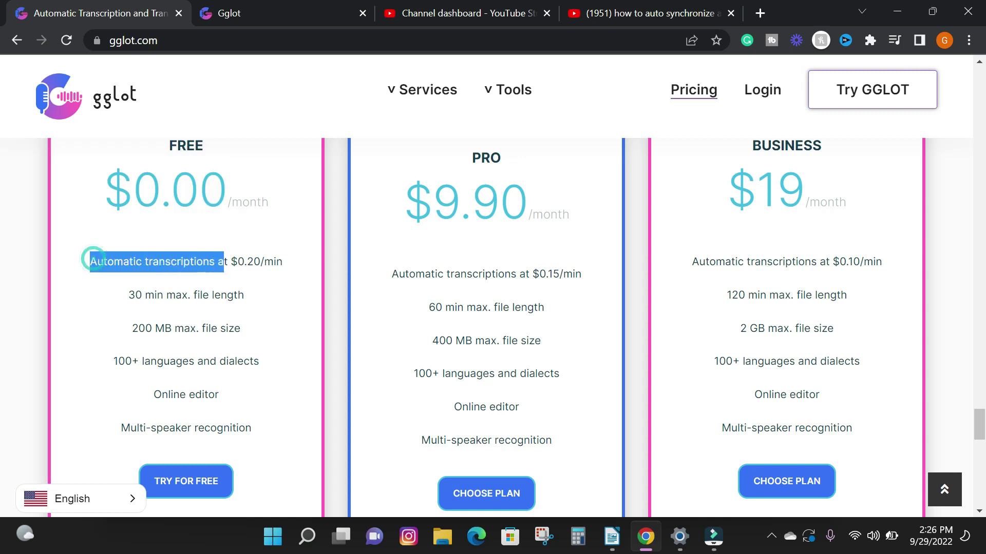
left_click(291, 265)
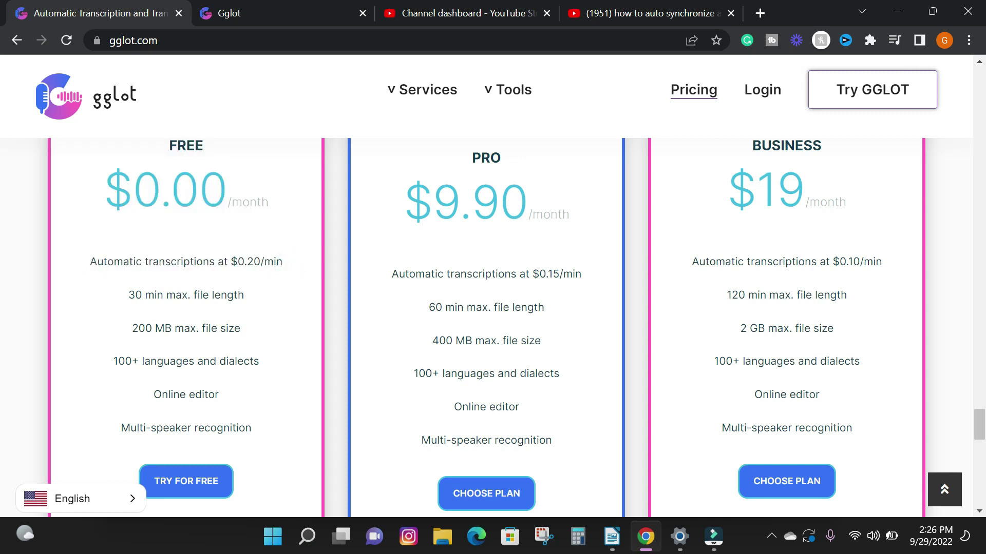
left_click_drag(137, 295, 238, 306)
left_click(275, 304)
left_click_drag(165, 140, 289, 337)
left_click(287, 329)
- Highlight the PRO plan's $9.90 price, transcription rate and 60 min file length
left_click_drag(500, 201, 385, 198)
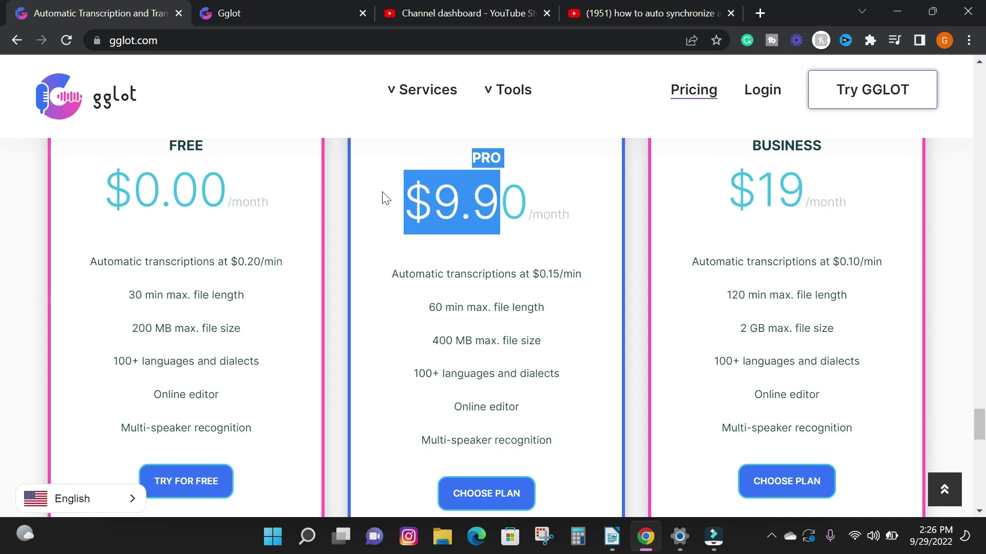
left_click(382, 193)
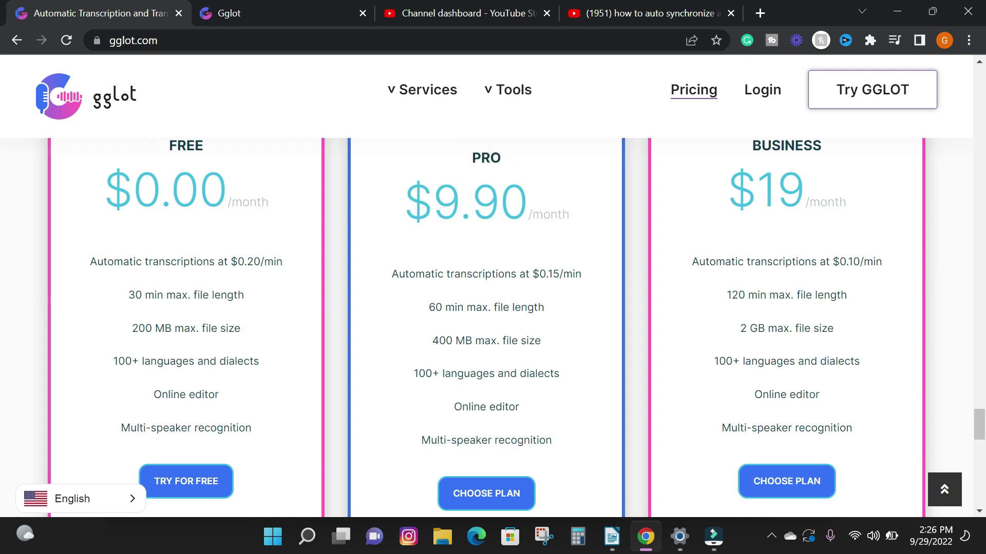
left_click_drag(390, 276, 580, 274)
left_click(579, 269)
left_click(502, 299)
left_click_drag(429, 306, 580, 376)
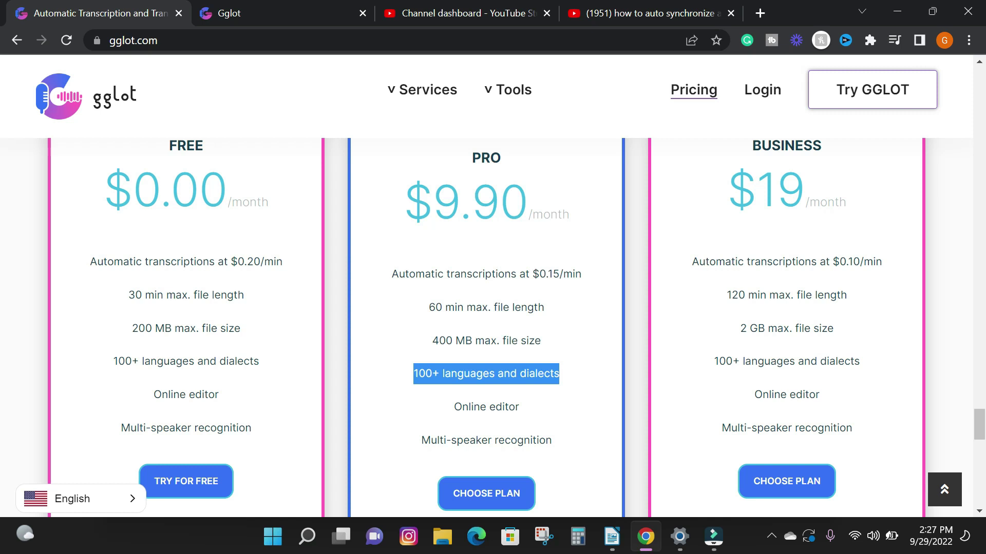
left_click_drag(400, 201, 561, 208)
left_click(575, 216)
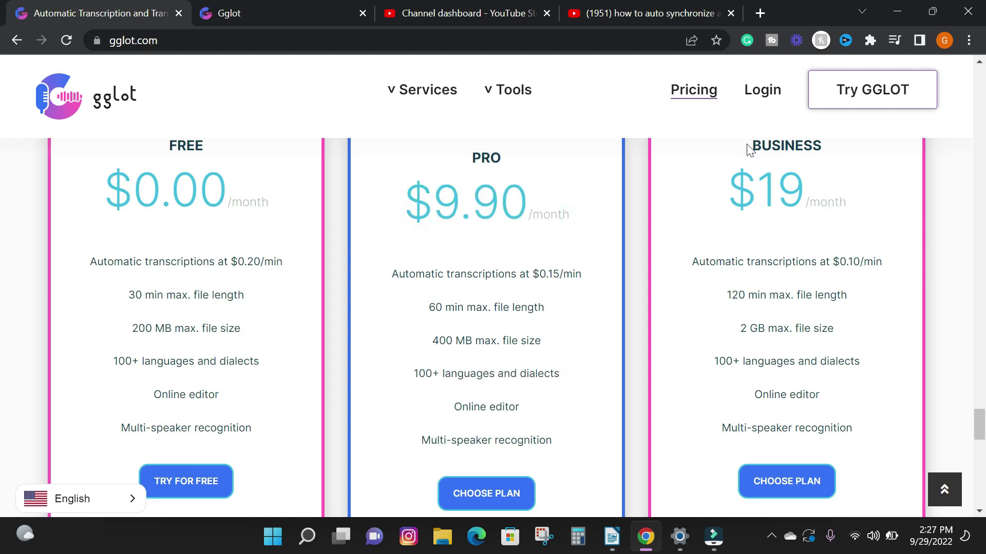
- Highlight the Business plan's $19 price, $0.10/min rate, file length, 2 GB limit and languages
left_click_drag(750, 149, 864, 196)
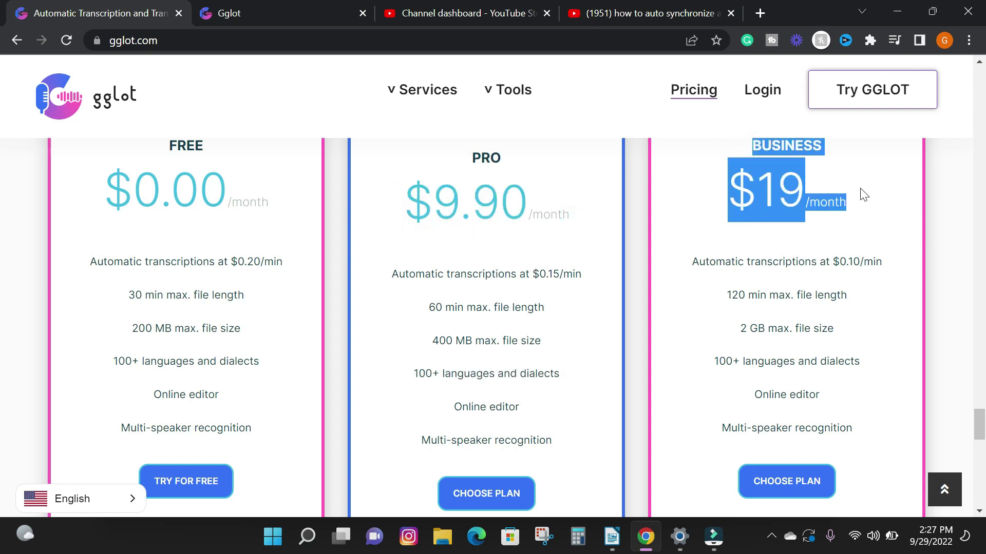
left_click(692, 263)
left_click_drag(890, 276, 889, 276)
left_click_drag(731, 297, 853, 298)
left_click_drag(742, 336, 855, 338)
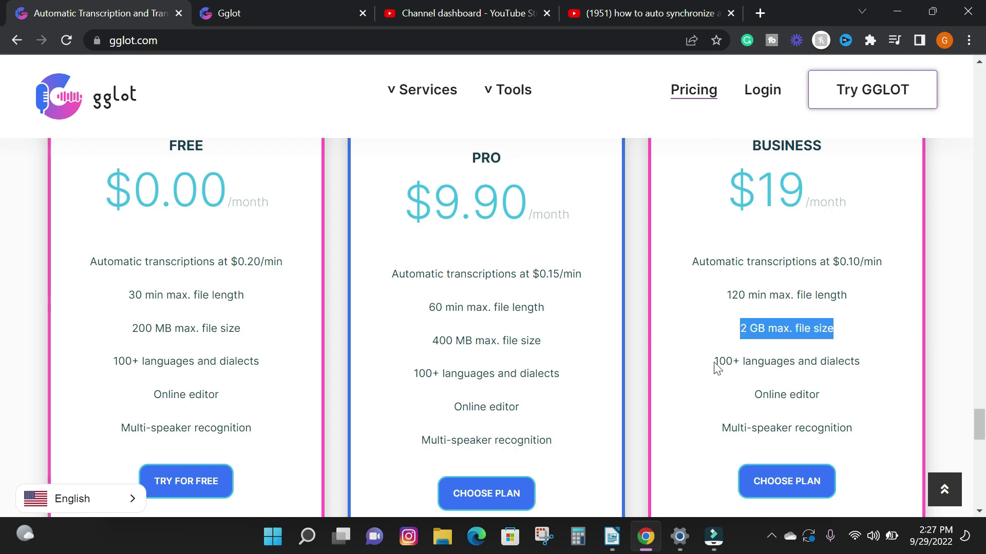
left_click_drag(714, 363, 723, 502)
left_click(874, 343)
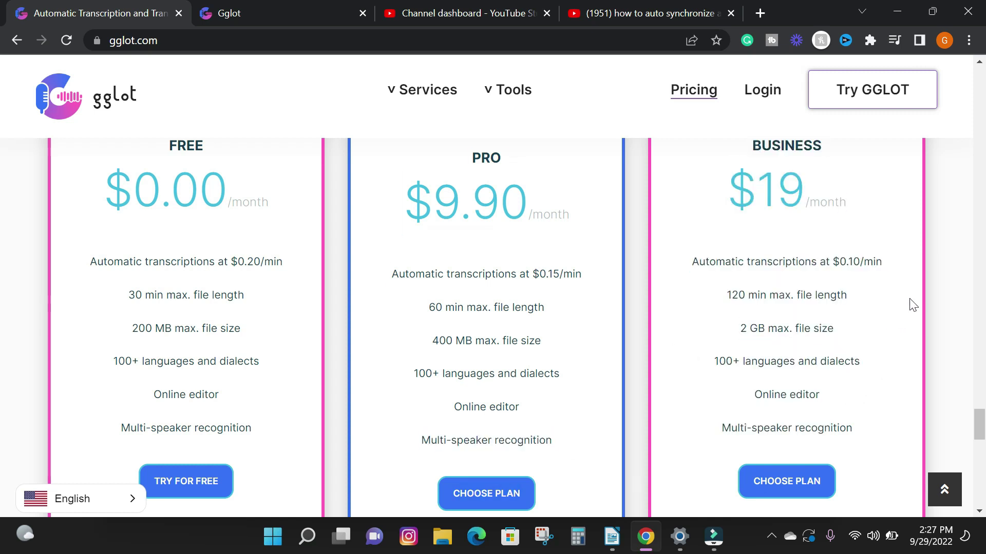
- Choose the $19 Business plan
left_click(783, 482)
left_click(782, 479)
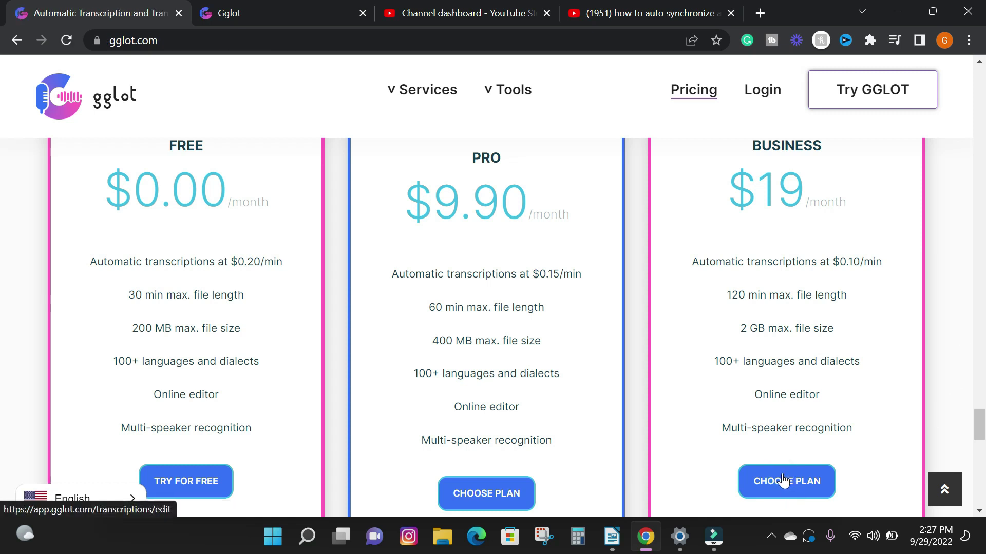
left_click(782, 480)
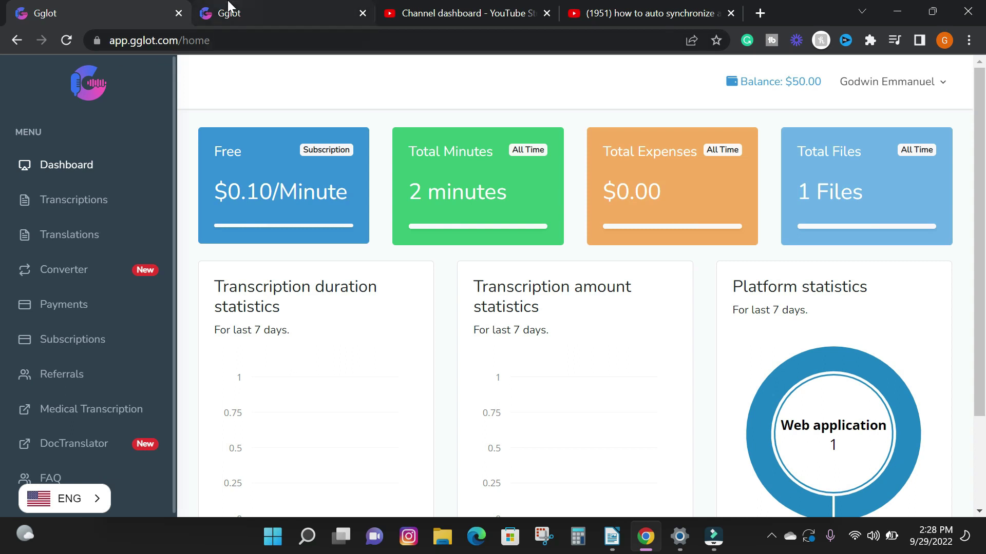
- On the app dashboard, highlight the Free subscription and Expenses cards, then go to Transcriptions
left_click(244, 8)
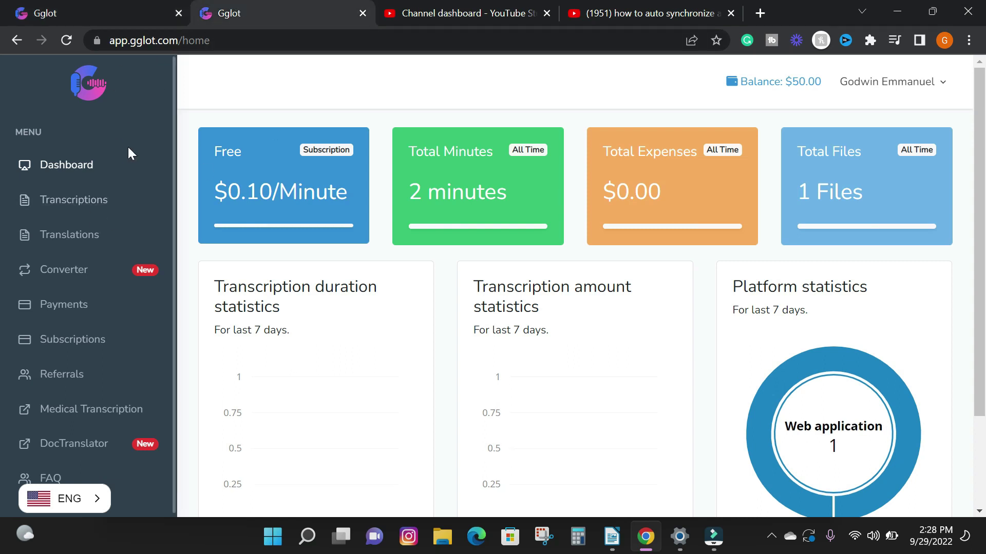
triple_click(298, 148)
left_click(461, 143)
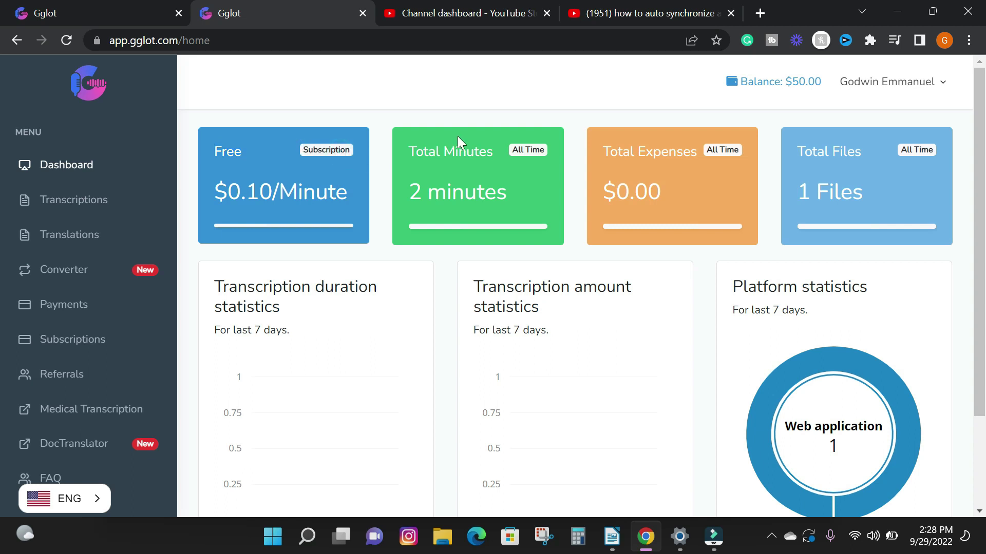
double_click(673, 151)
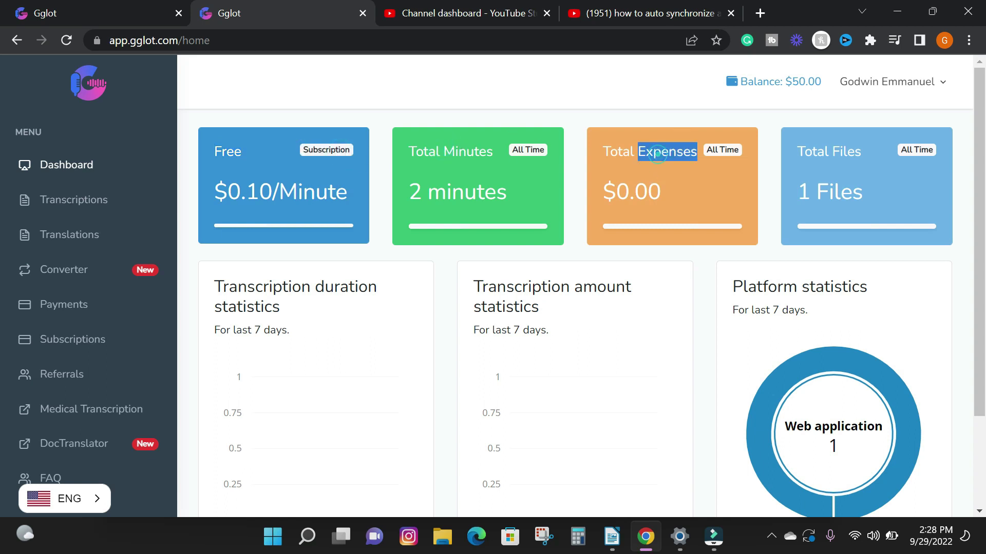
left_click(864, 153)
mouse_move(980, 98)
left_mouse_down()
mouse_move(979, 186)
mouse_move(971, 69)
mouse_move(975, 98)
left_mouse_up()
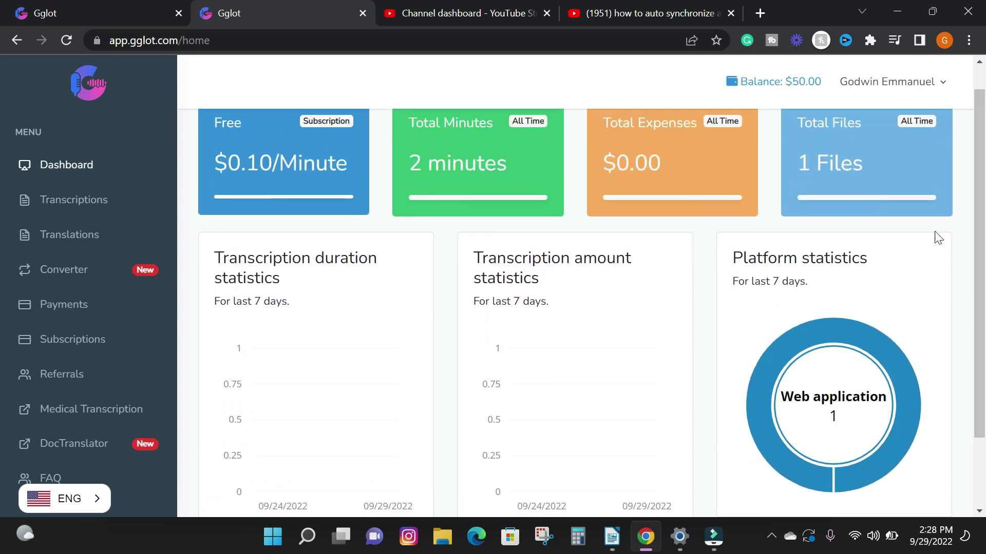
left_click(32, 200)
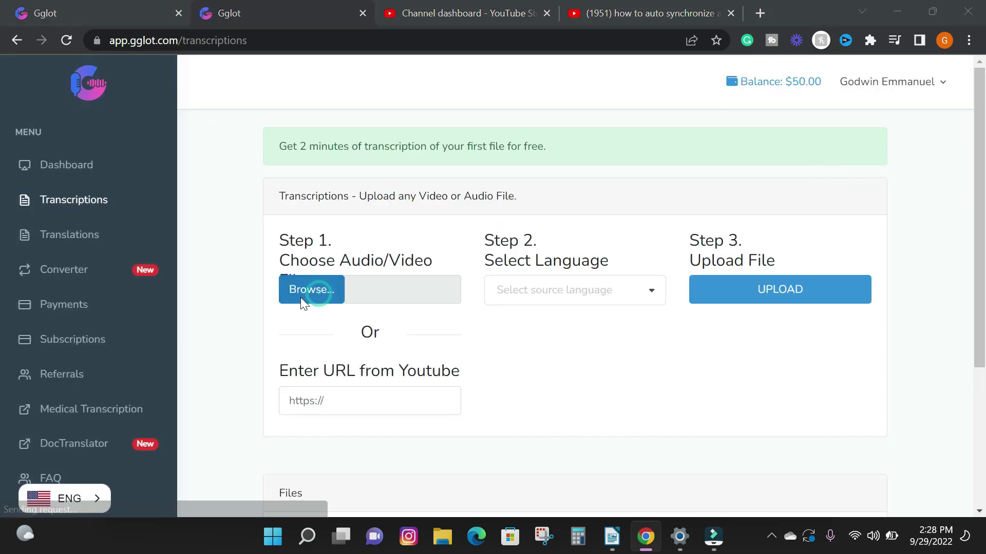
- Copy the video's YouTube share link and paste it into Gglot's YouTube URL field
left_click(472, 390)
left_click(575, 290)
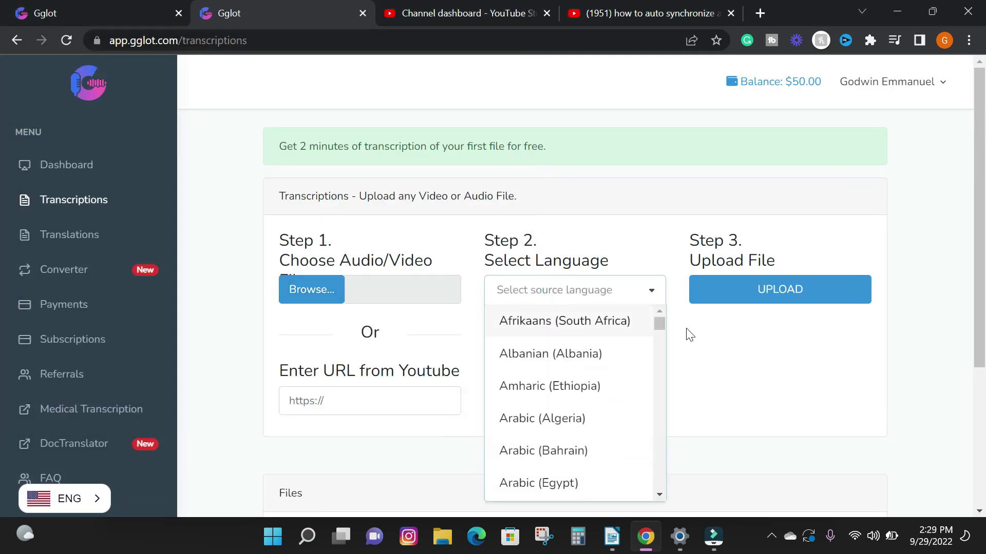
key("Down")
key("Return")
key("Tab")
left_click(503, 10)
left_click(642, 13)
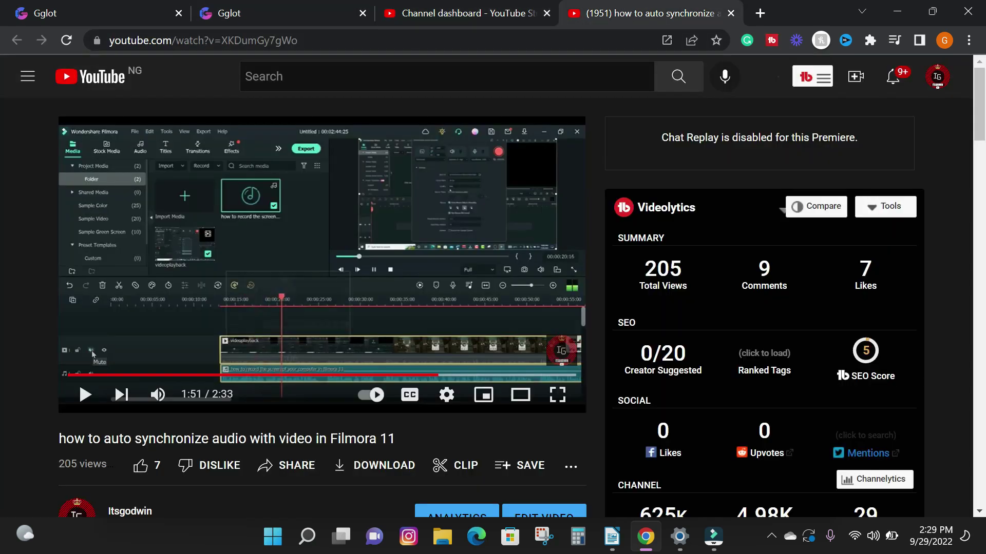
left_click(288, 466)
left_click(634, 373)
left_click(277, 13)
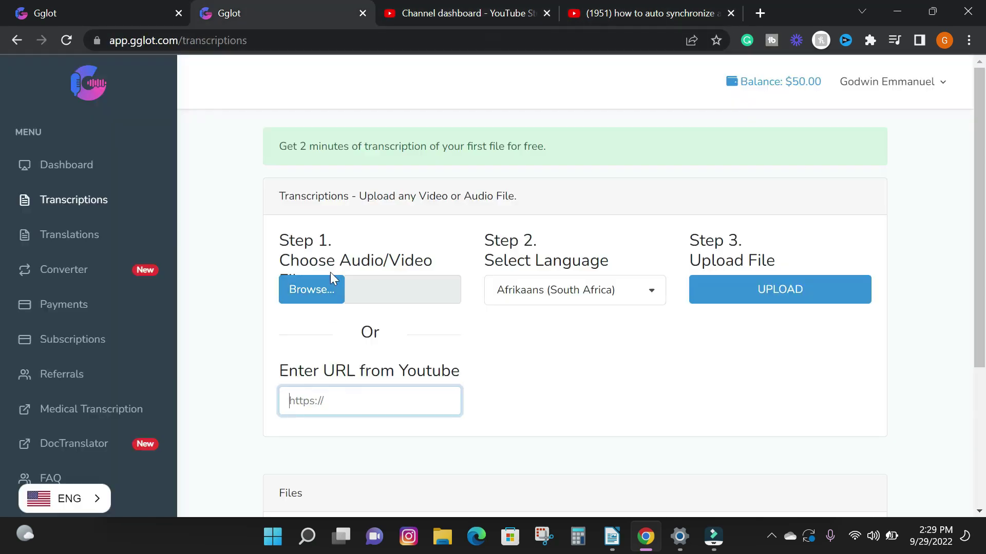
type("https://youtu.be/XKDumGy7gWo")
- Set English (United States) as the source language for the linked video
left_click(651, 290)
left_click_drag(660, 319, 654, 386)
left_click(639, 404)
scroll(639, 404, "down", 5)
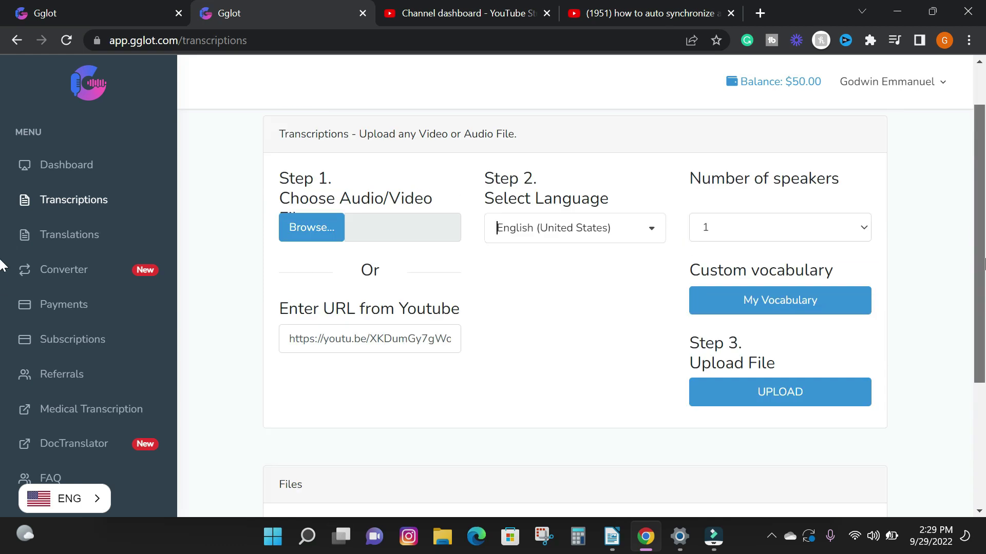
scroll(911, 205, "up", 5)
scroll(715, 352, "down", 2)
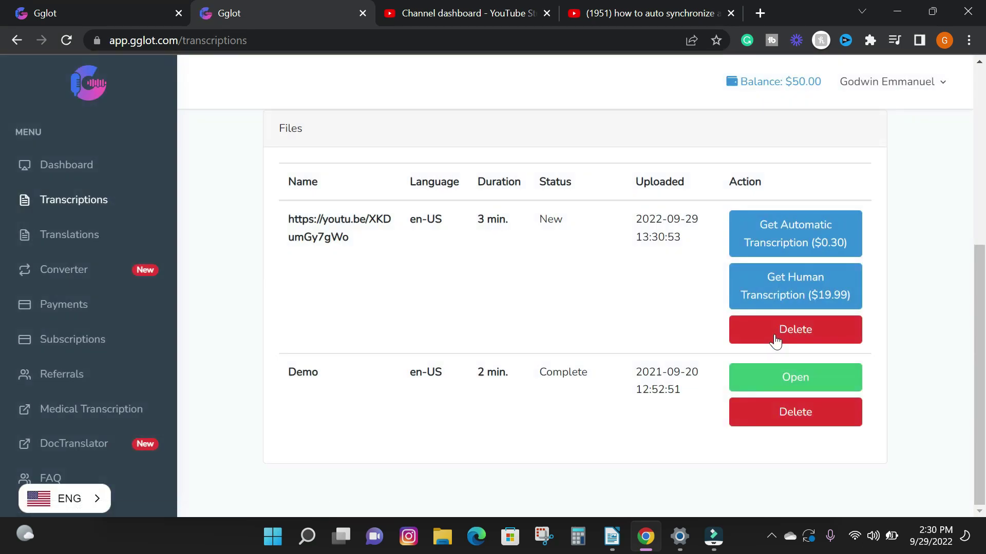
- Order the $0.30 automatic transcription for the new 3 min file and return to the Files list
triple_click(519, 220)
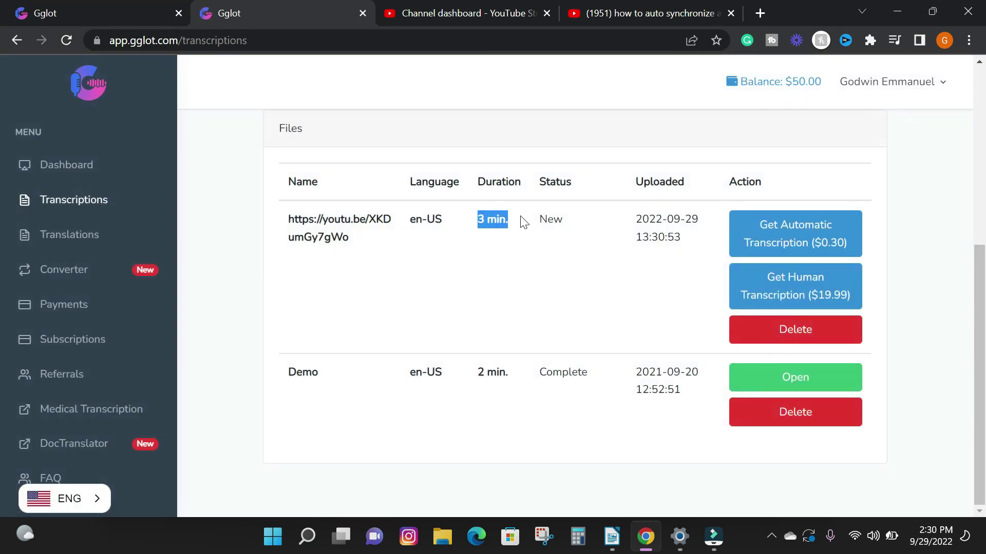
double_click(573, 221)
scroll(637, 226, "up", 2)
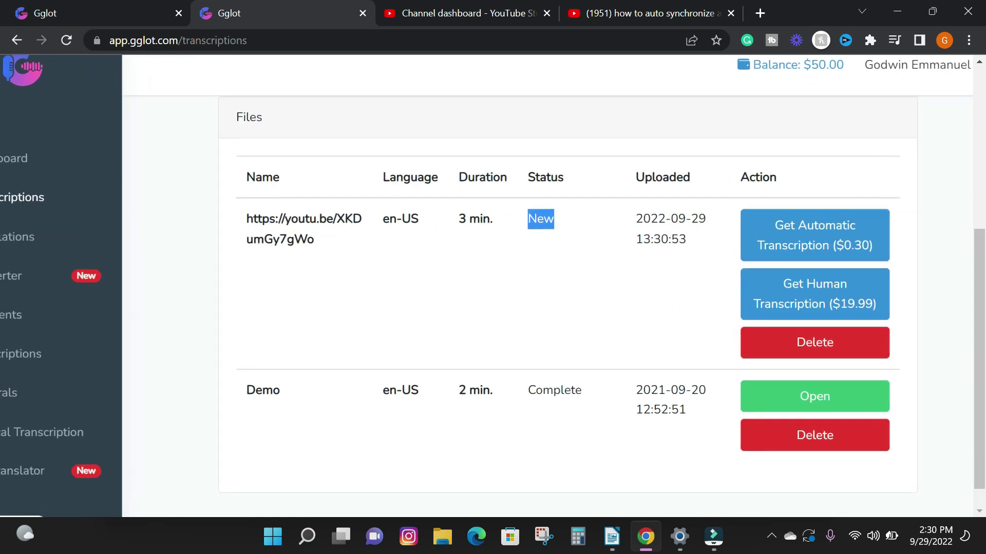
scroll(637, 226, "down", 2)
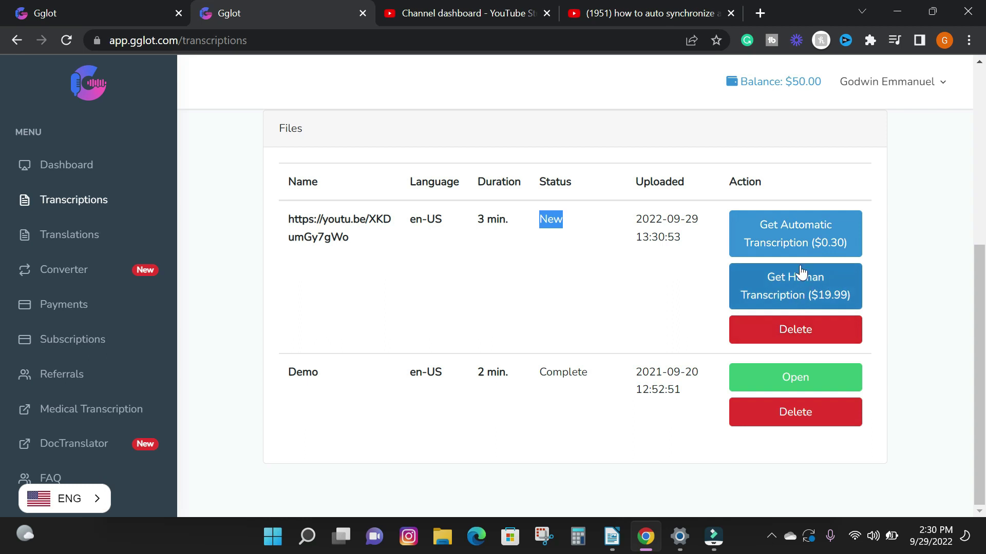
left_click(810, 243)
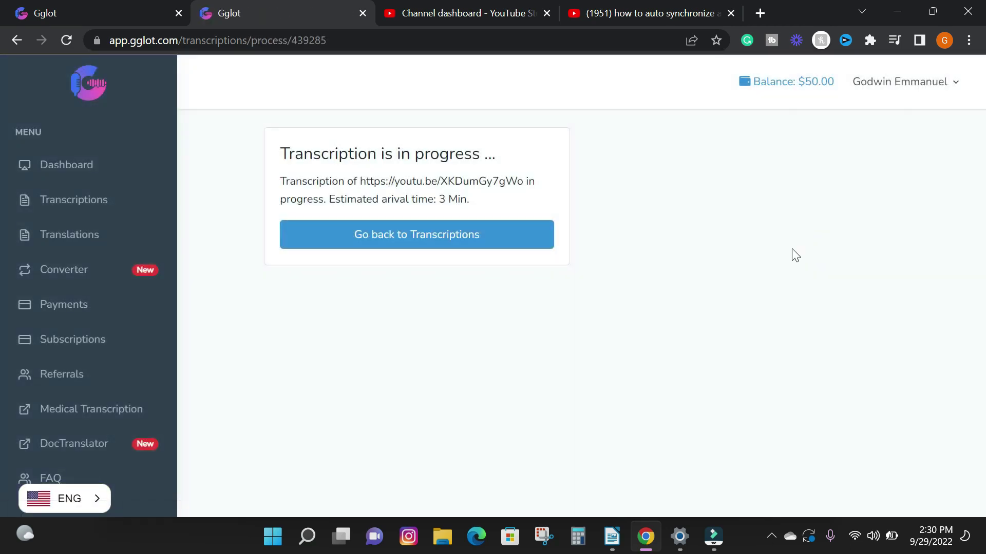
left_click(460, 244)
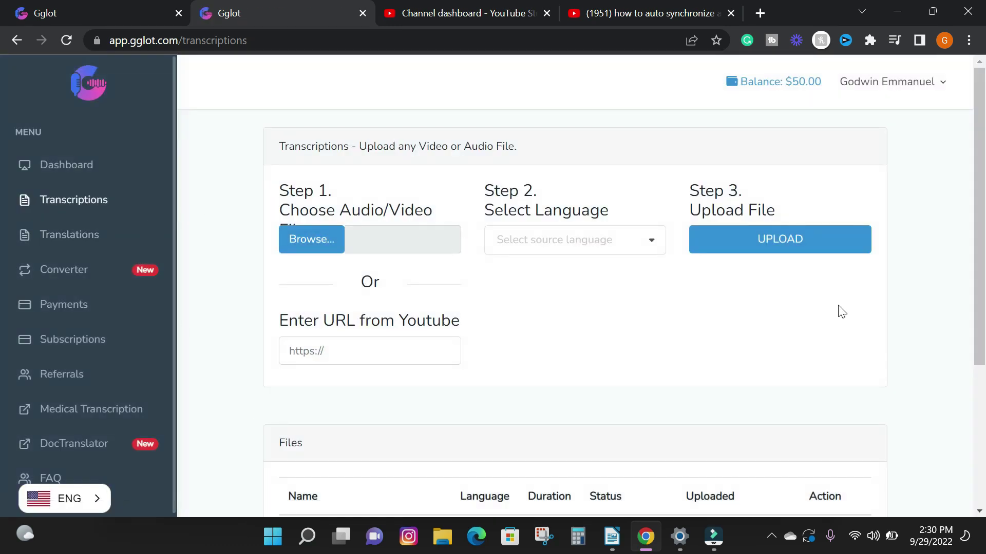
scroll(841, 312, "down", 4)
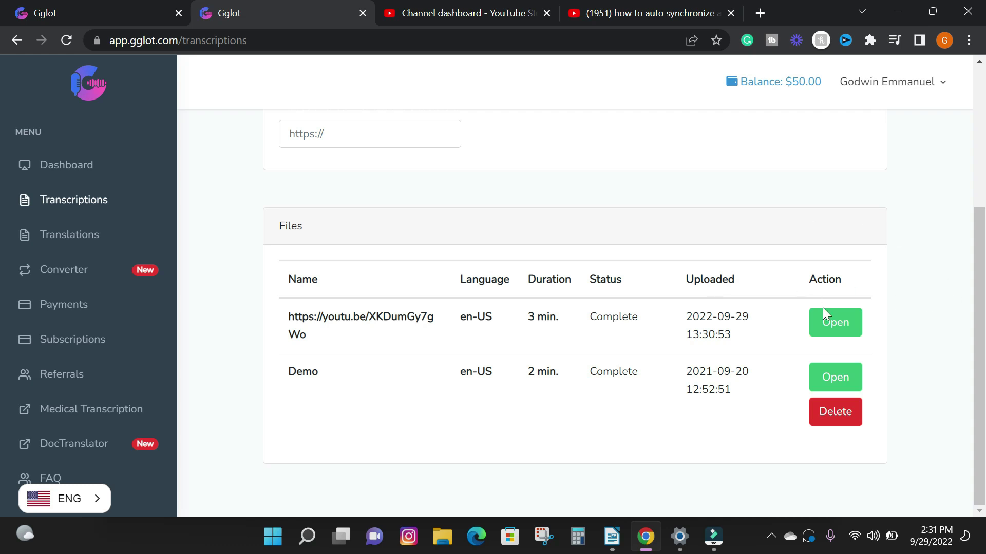
- Open the finished transcript, play the video, and change the first 'Eleven' after filmora to 11
left_click(827, 322)
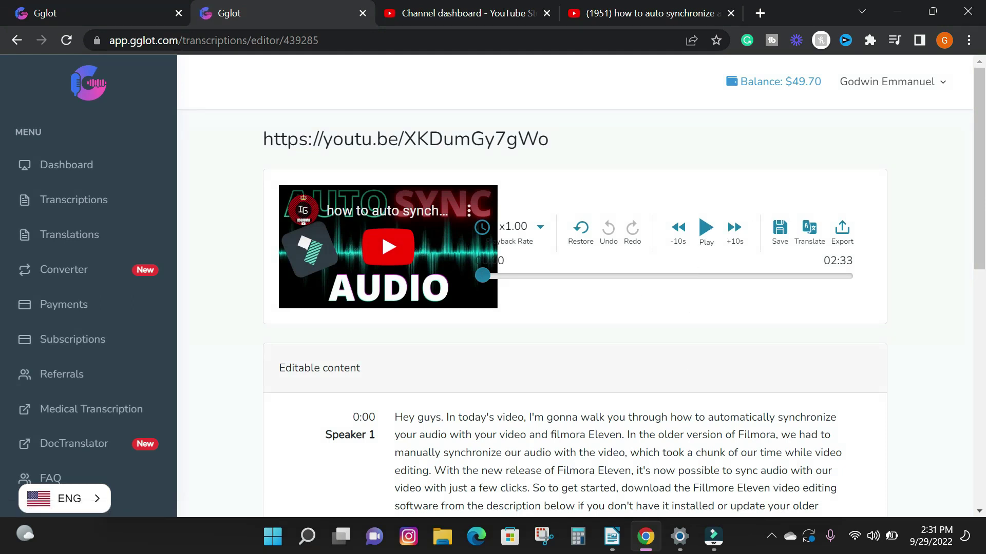
left_click(705, 228)
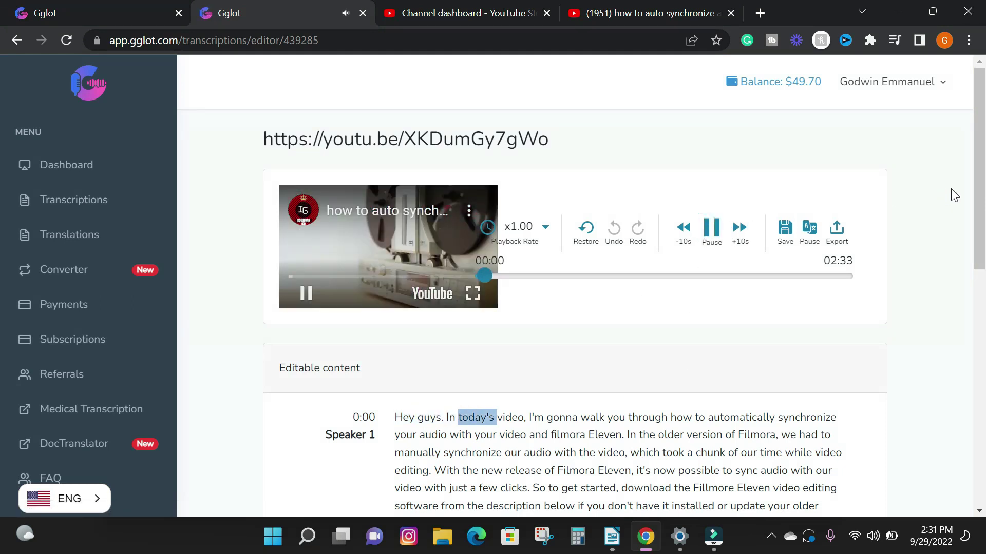
scroll(978, 184, "down", 1)
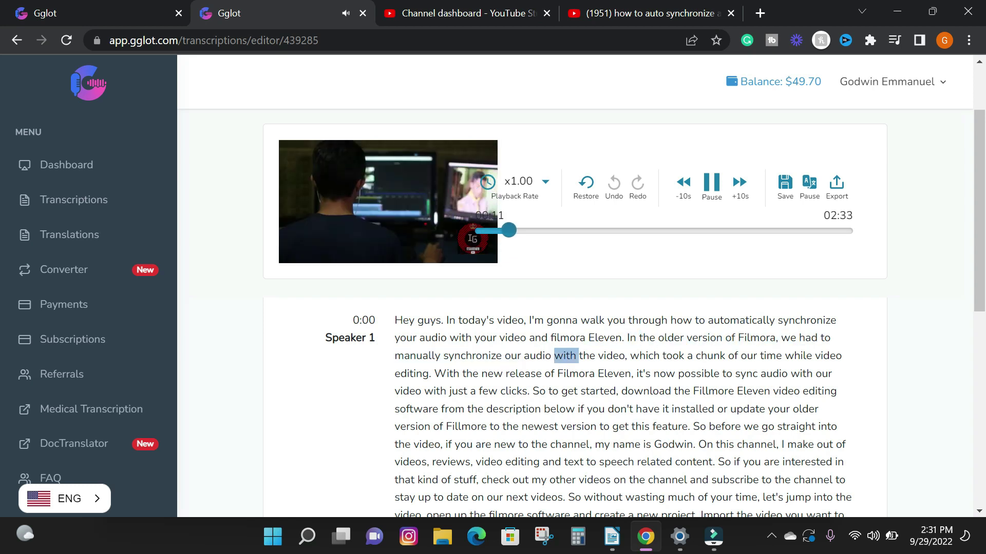
left_click(620, 338)
double_click(606, 337)
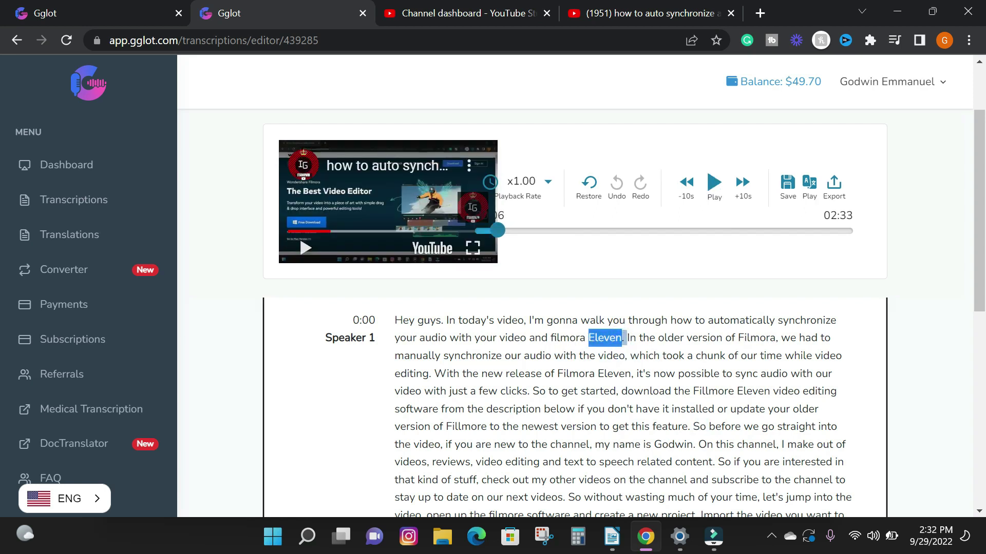
type("11")
- Replace the remaining 'Eleven' words with 11 and delete any leftover letters
left_click(604, 373)
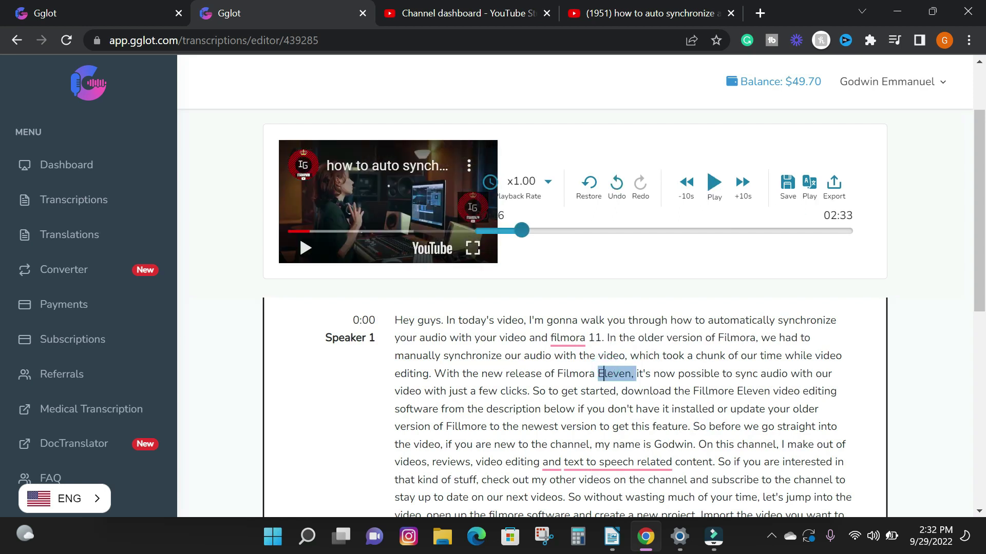
type("11")
key("Delete")
key("Delete")
key("Delete")
key("Delete")
key("Delete")
key("Left")
key("Left")
key("BackSpace")
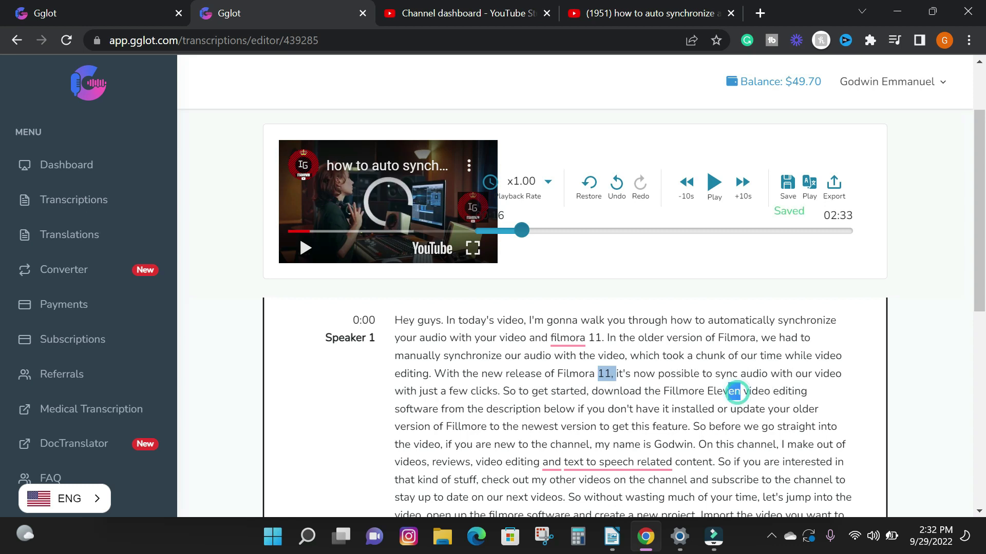
double_click(729, 391)
type("11")
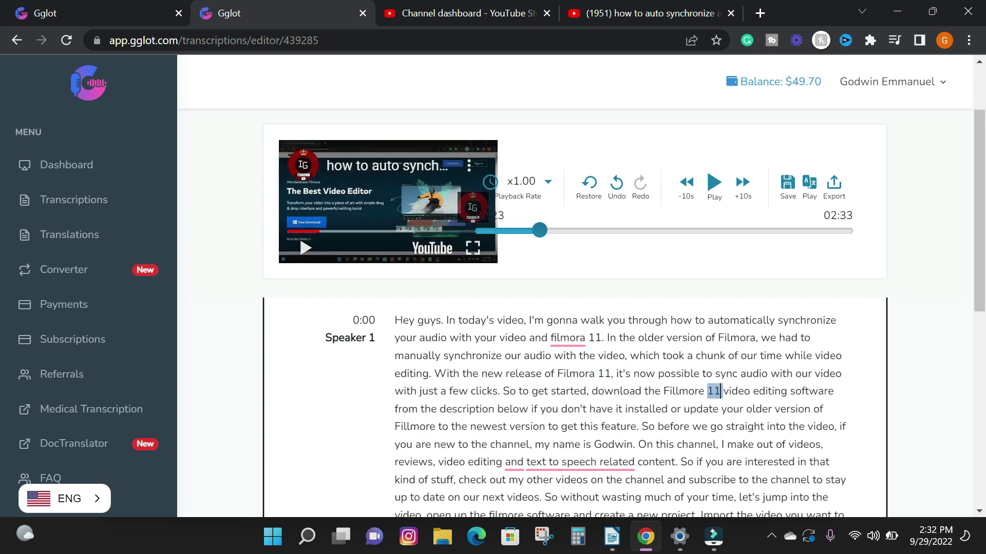
left_click(834, 185)
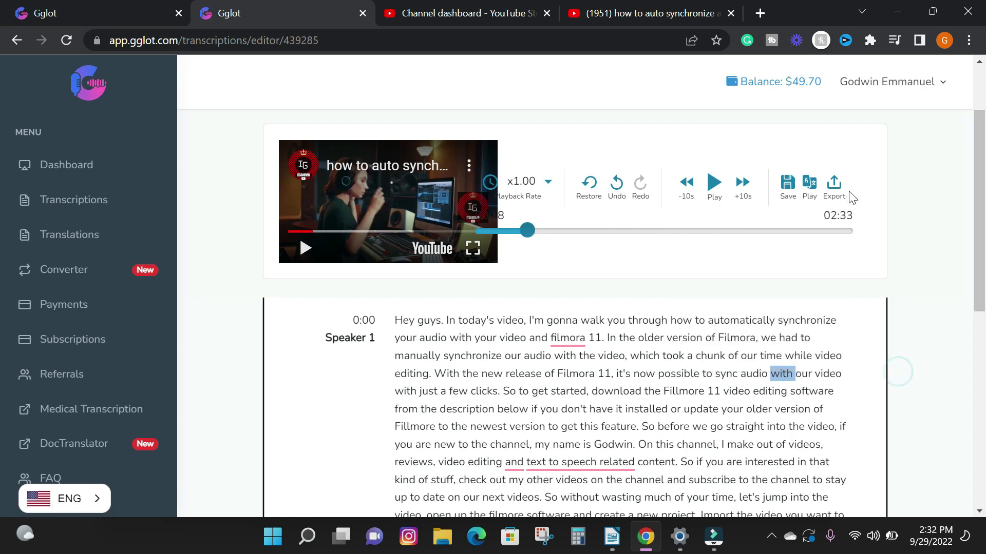
- Download the transcript as YouTube subtitles (*.sbv) and go to Translations
left_click(740, 307)
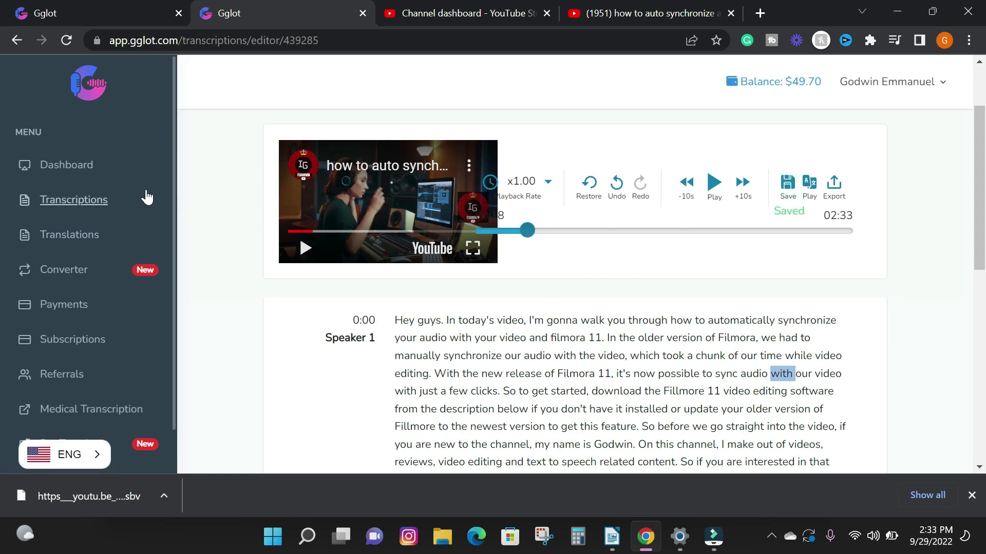
left_click(110, 239)
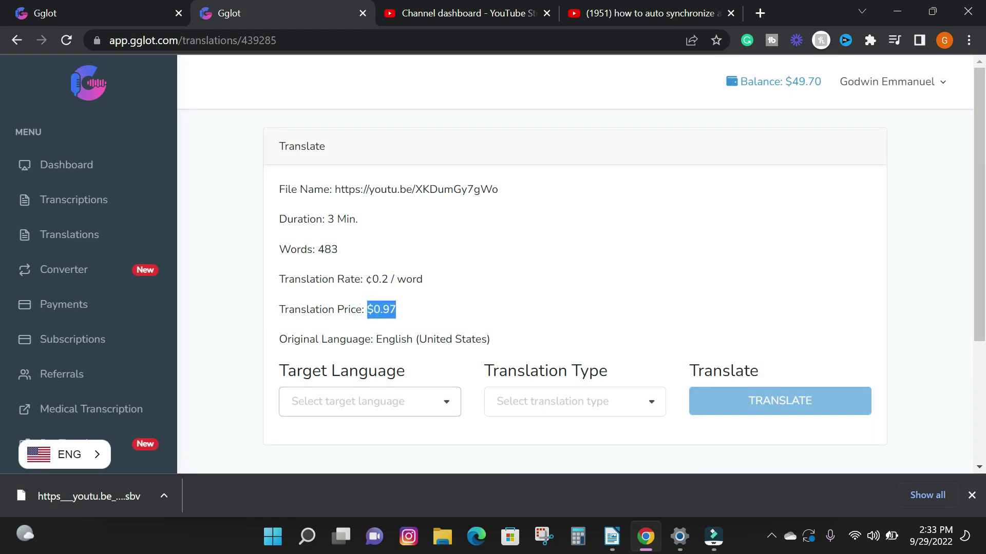
- Set target language Hindi (India) and translation type Subtitle, then start the $0.97 translation
left_click(445, 412)
left_click_drag(454, 208, 453, 266)
left_click(386, 282)
left_click(539, 401)
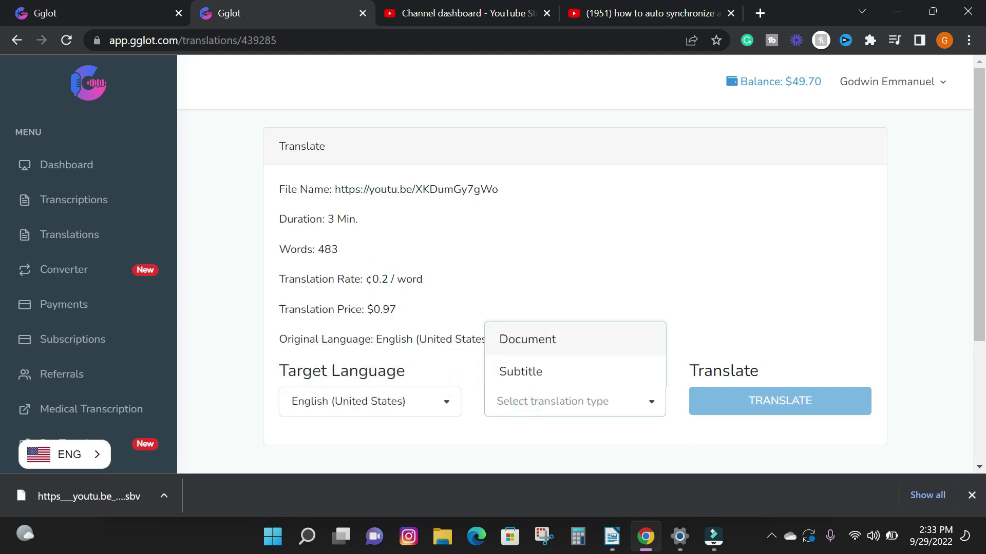
left_click(538, 378)
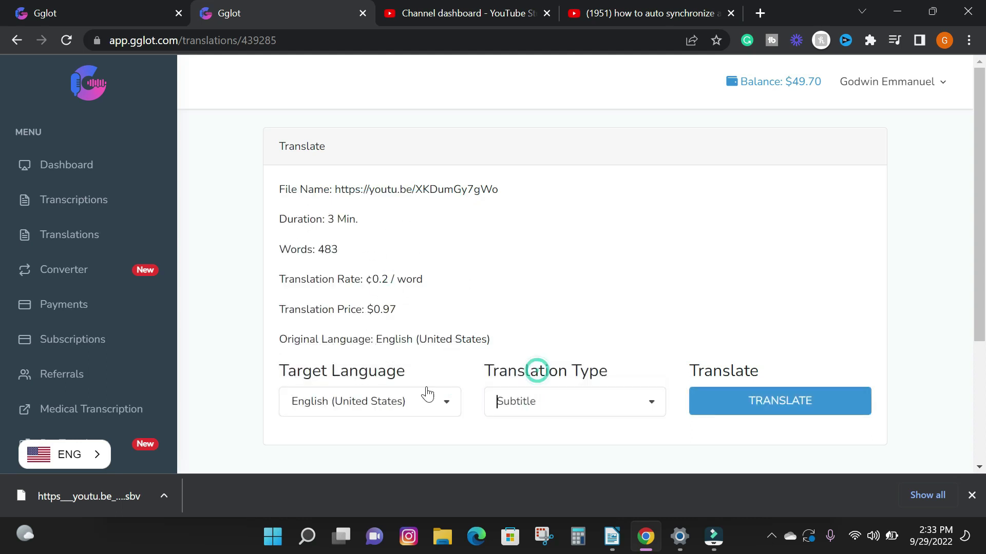
left_click(357, 408)
left_click_drag(454, 272, 322, 276)
left_click(322, 275)
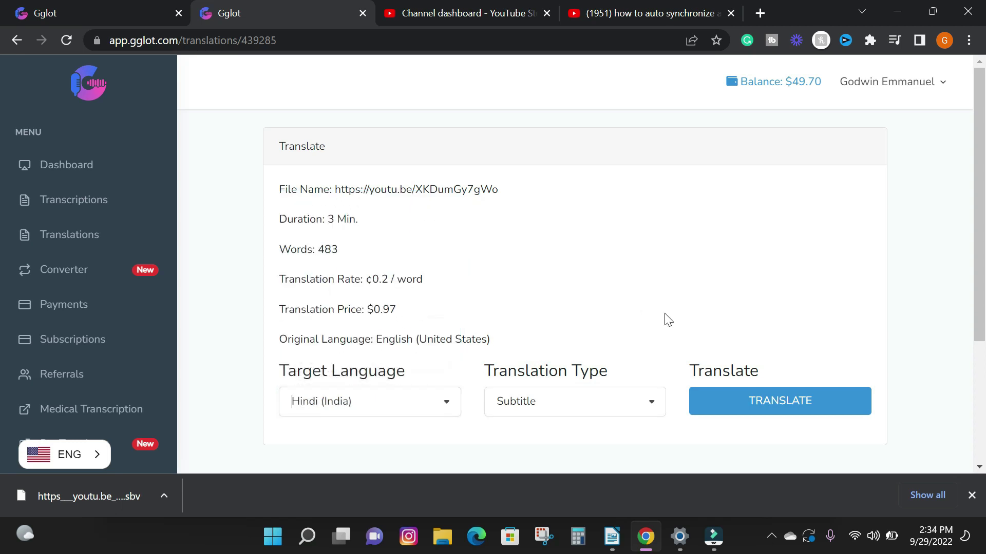
scroll(785, 407, "down", 3)
left_click(809, 220)
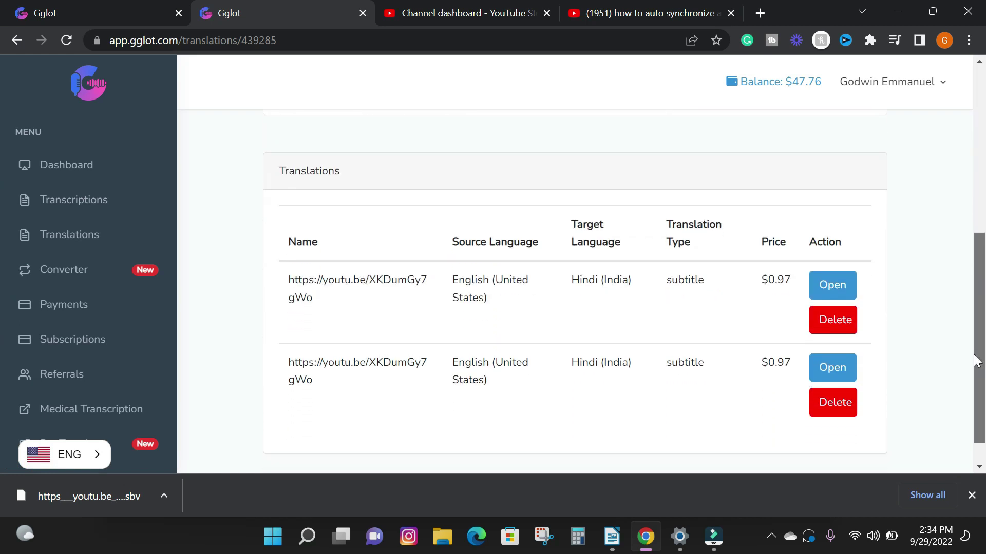
- Delete the duplicate Hindi row and export the Hindi translation as YouTube subtitles (*.sbv)
left_click(837, 393)
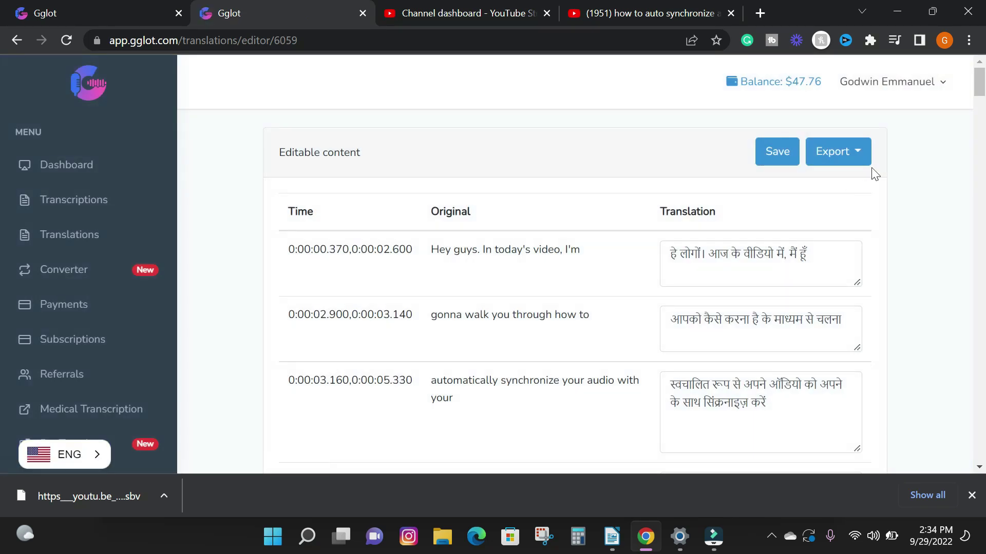
scroll(2, 85, "down", 20)
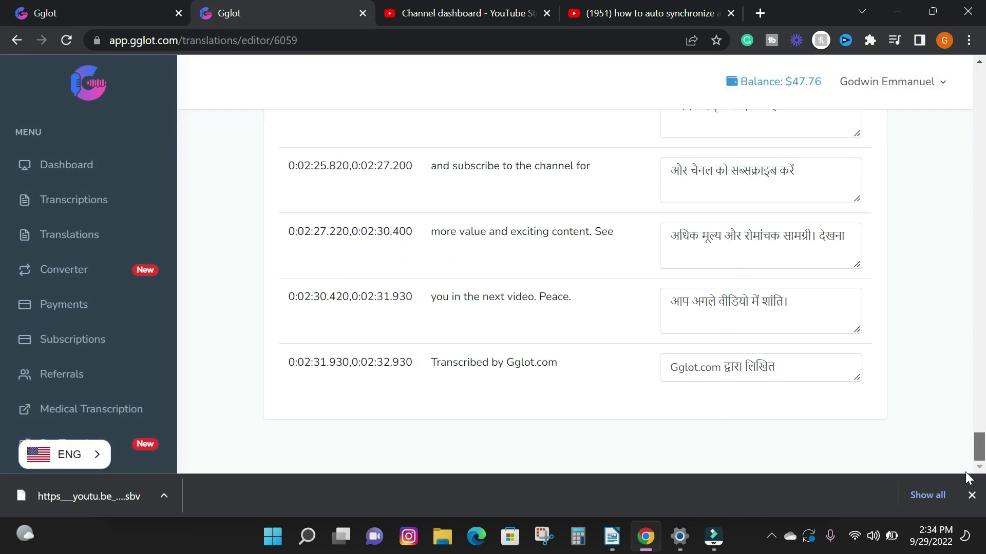
scroll(2, 237, "up", 20)
scroll(2, 236, "up", 15)
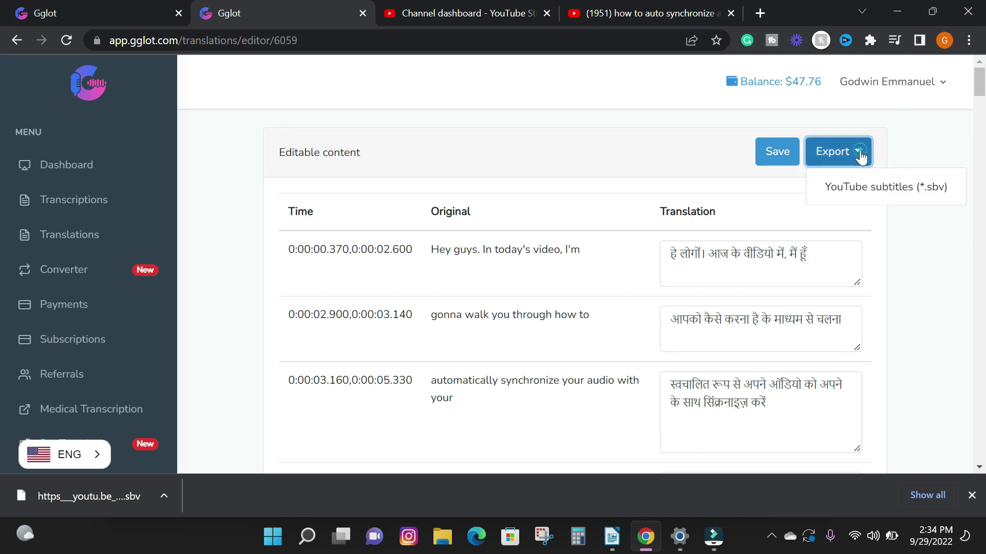
left_click(852, 193)
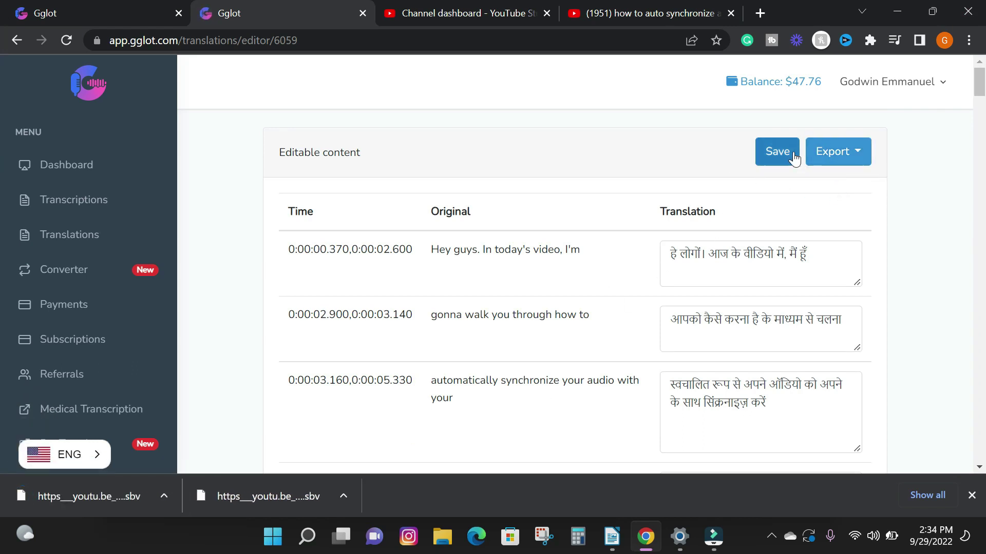
left_click(511, 5)
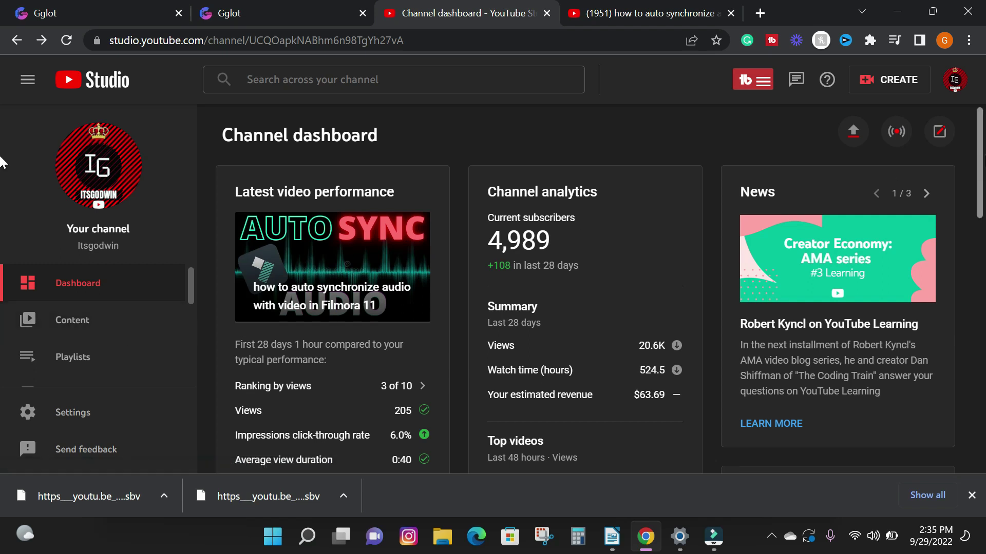
- Open the latest video's Subtitles page and add Hindi as a subtitle language
scroll(259, 255, "down", 5)
left_click(260, 255)
left_click(60, 339)
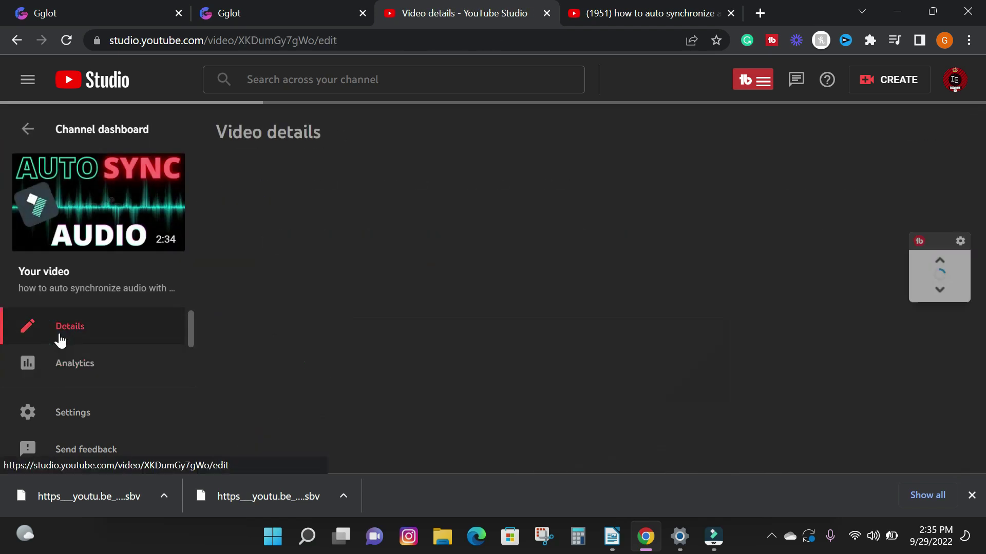
scroll(115, 340, "down", 3)
left_click(114, 341)
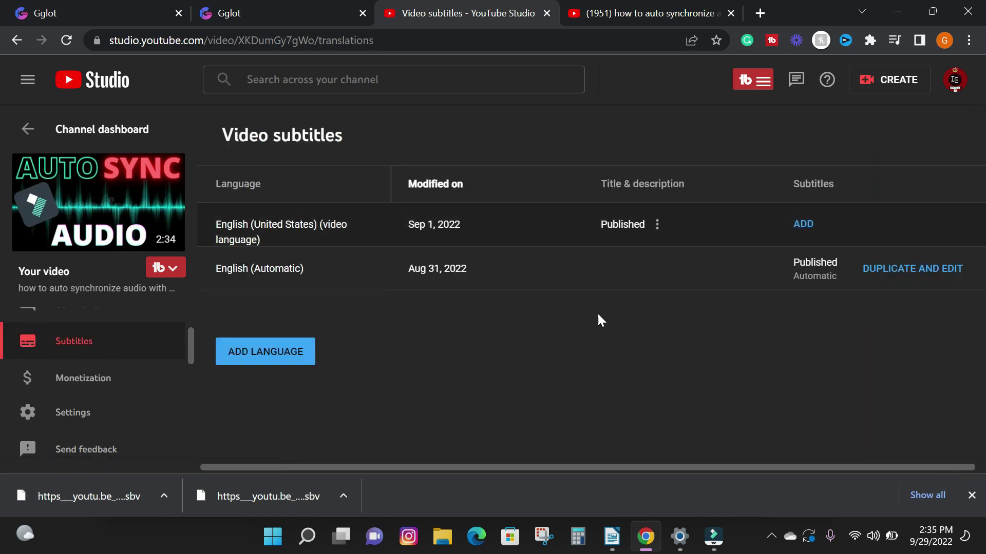
left_click(282, 351)
left_click_drag(621, 124, 618, 227)
left_click(345, 317)
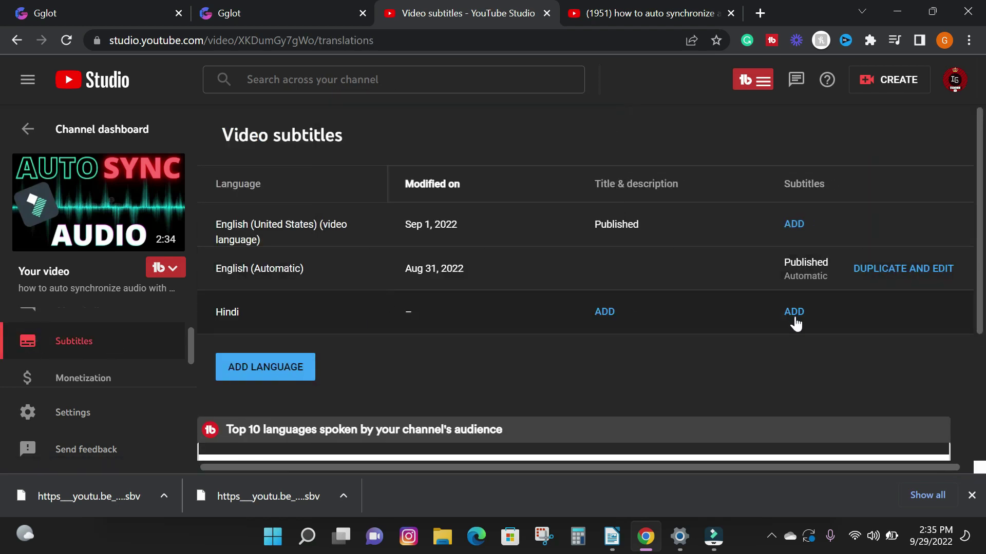
- Upload the _hi.sbv file from Downloads with timing, preview the Hindi captions and publish
left_click(793, 314)
left_click(352, 209)
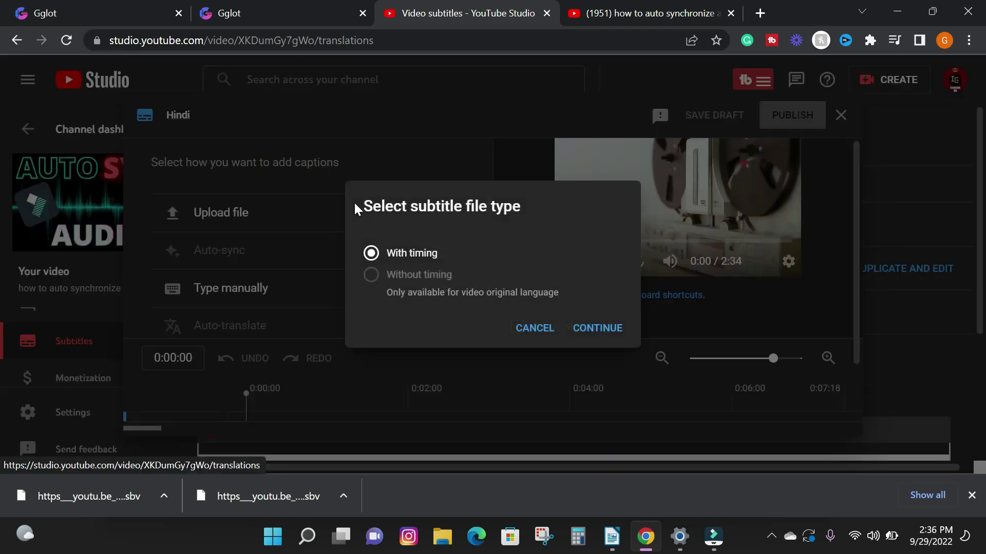
left_click(600, 332)
scroll(131, 183, "up", 3)
left_click(88, 196)
left_click(257, 185)
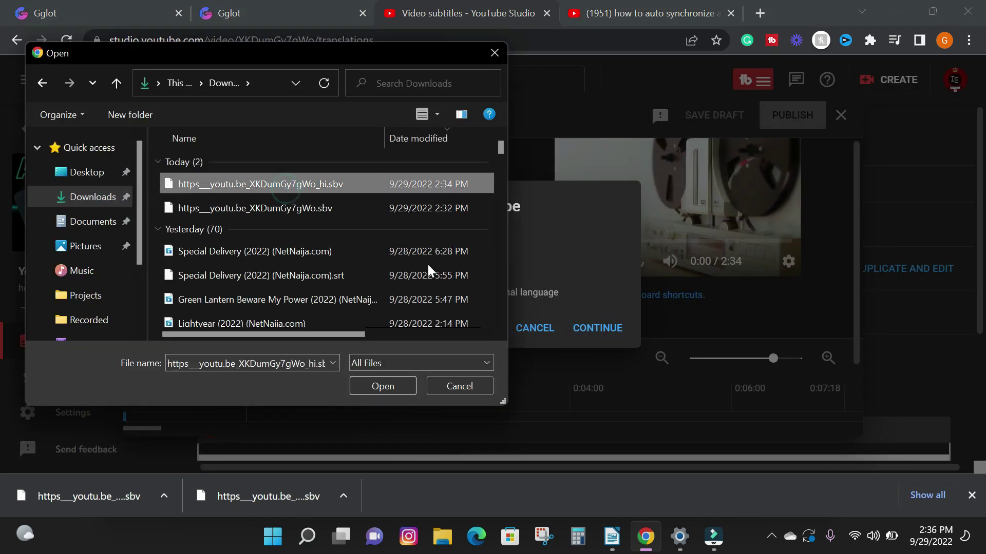
left_click(382, 386)
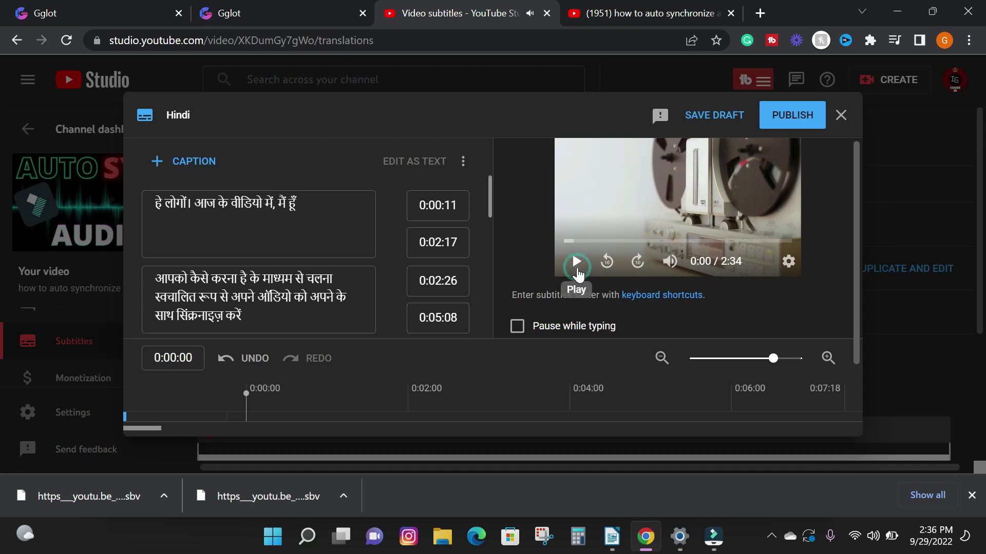
left_click(576, 263)
left_click(576, 262)
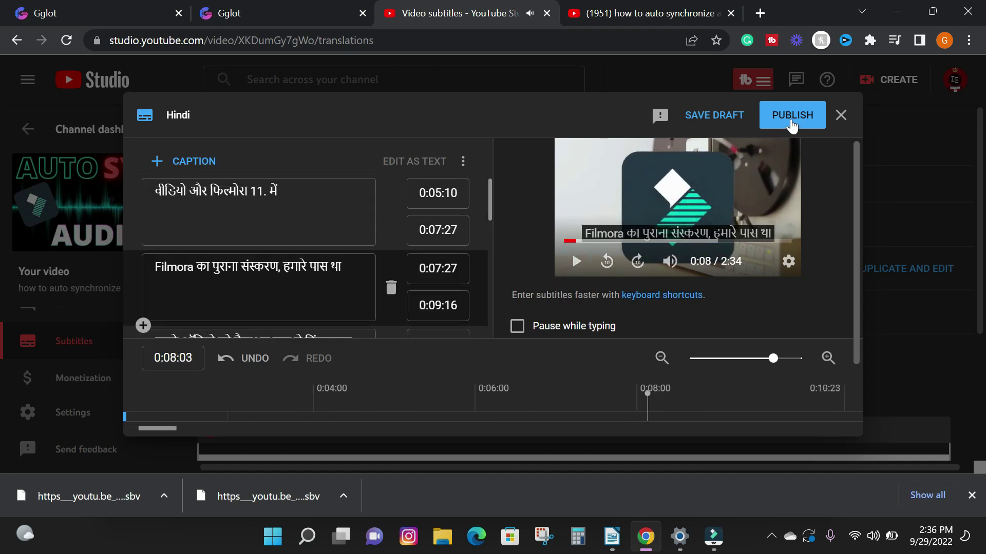
left_click(791, 122)
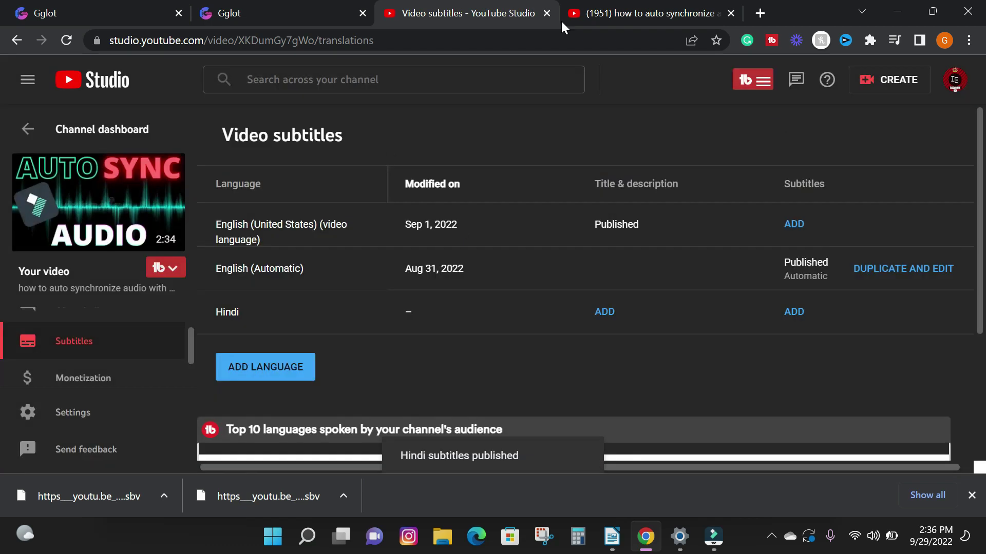
- Switch to the Filmora auto-sync video's watch tab and reload it to show Hindi captions
key("ctrl+Tab")
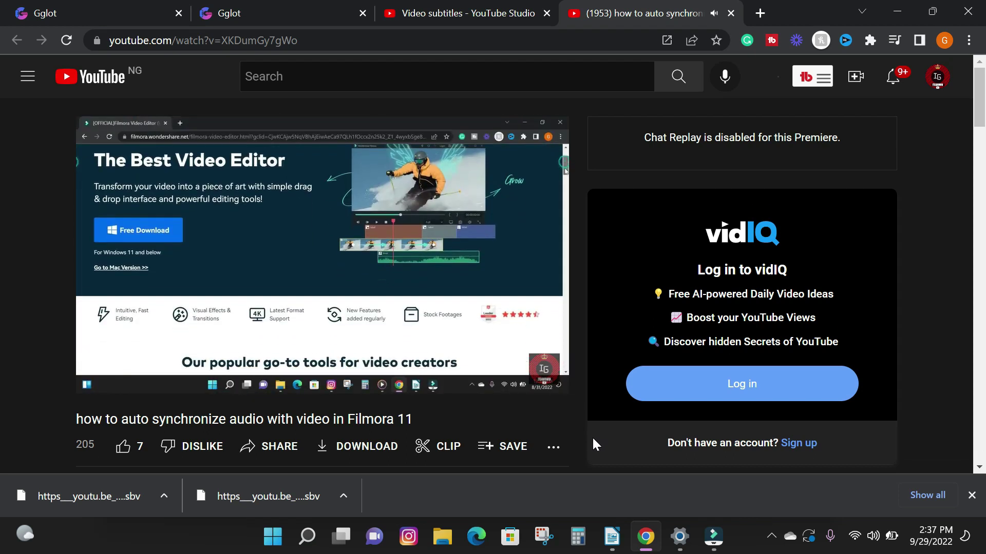
- Turn captions off and back on, then confirm Hindi is the active subtitle track over English (auto-generated)
mouse_move(402, 334)
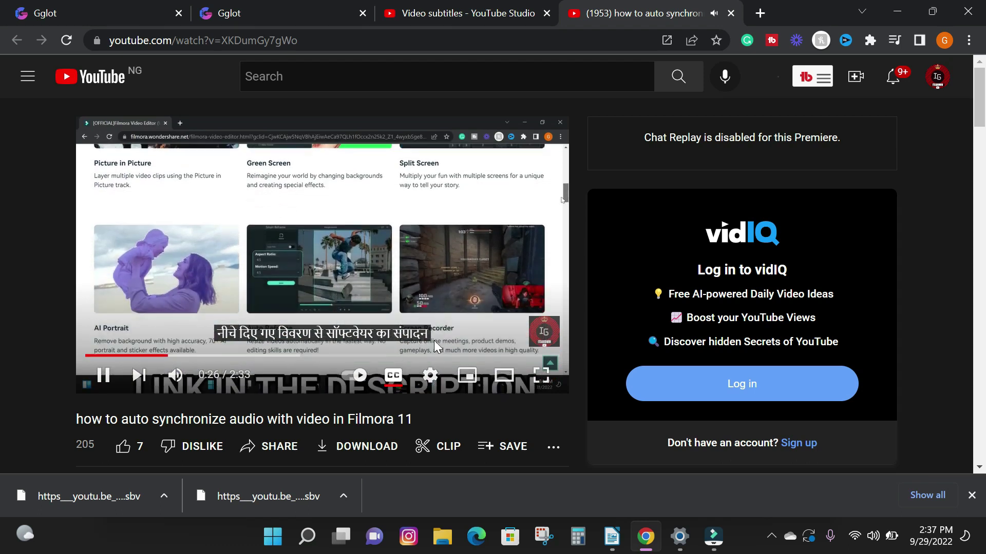
left_click(396, 379)
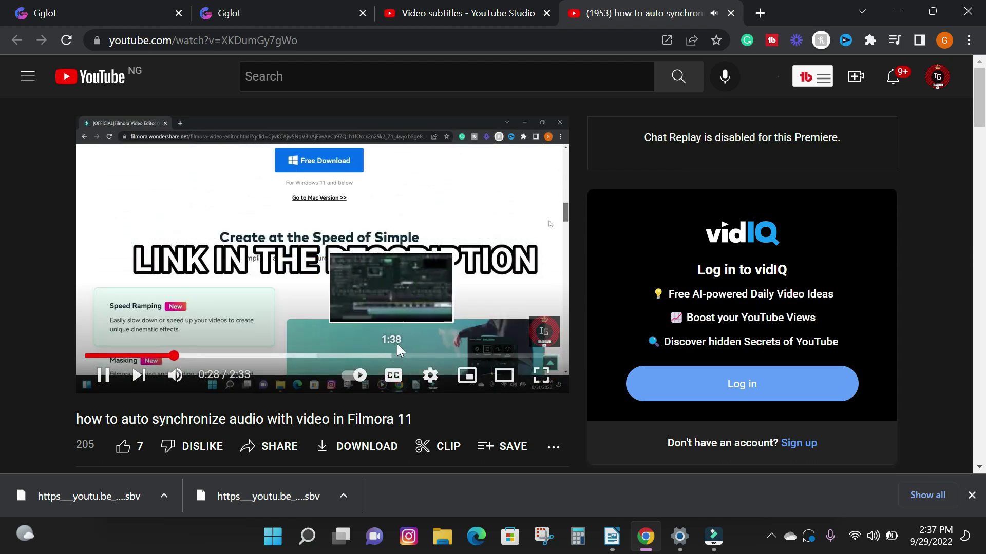
left_click(394, 378)
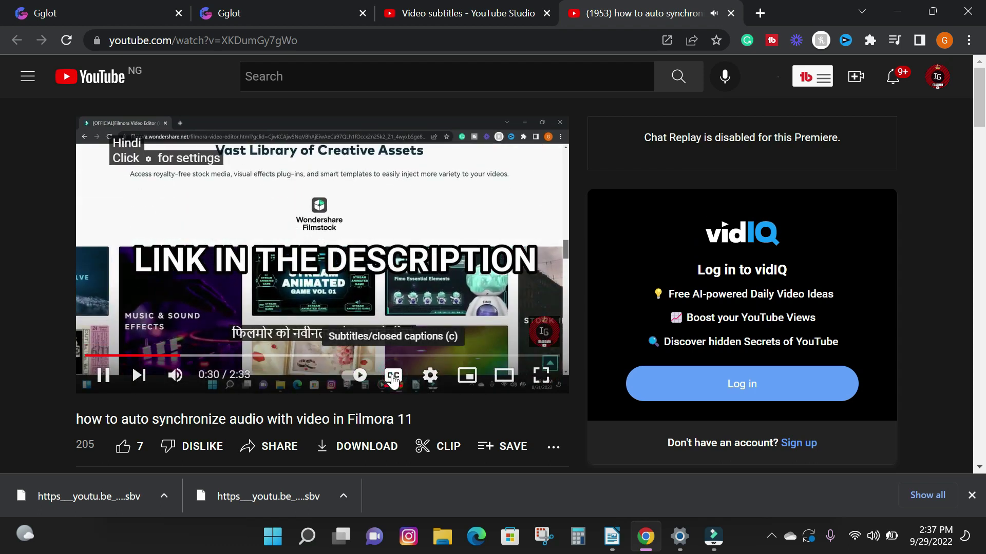
left_click(430, 378)
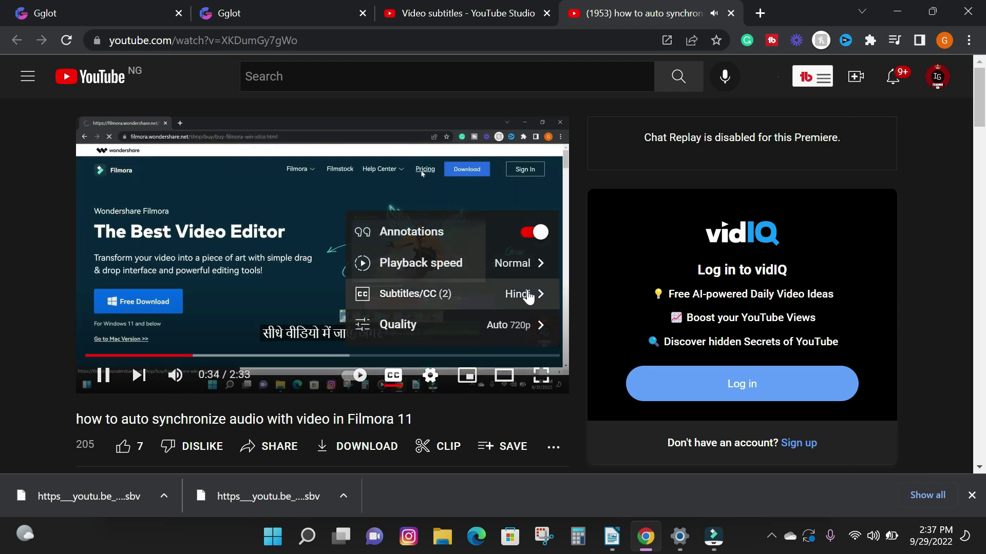
left_click(529, 295)
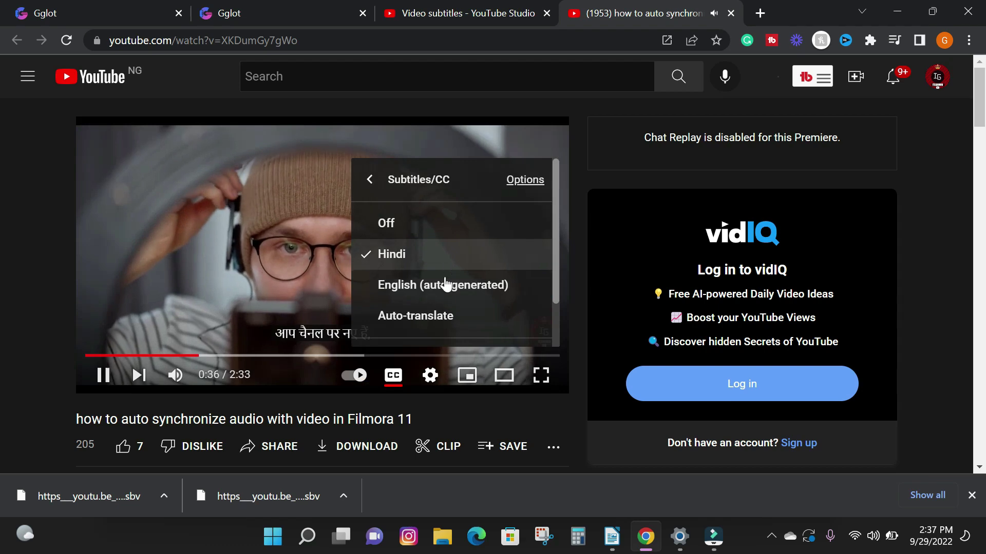